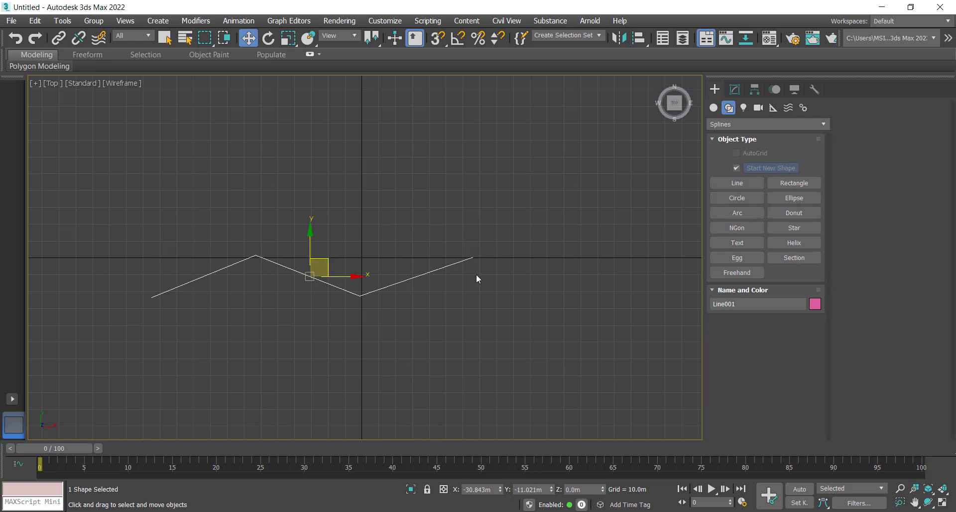
# - Fillet the two middle vertices of the zigzag line together by about 31.66 m to form a smooth wave
pyautogui.press('1')
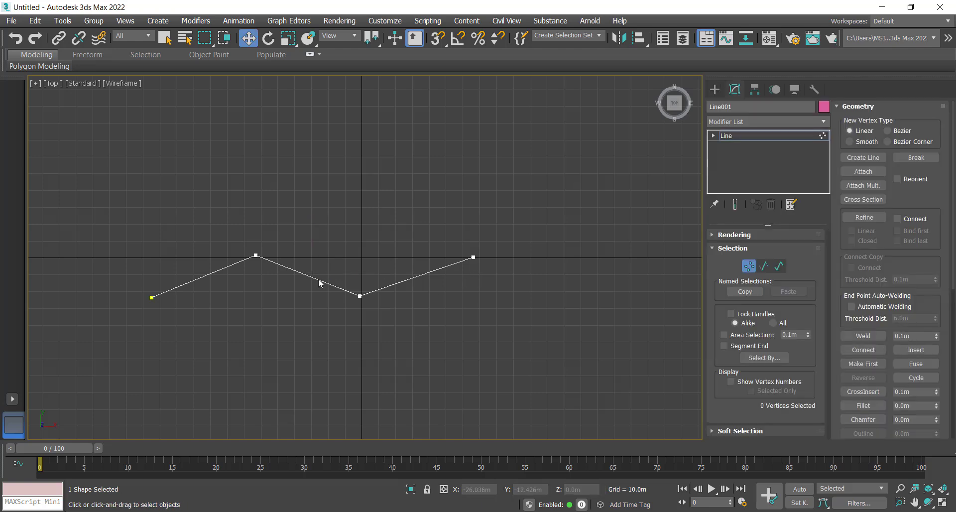
pyautogui.click(259, 256)
pyautogui.click(862, 405)
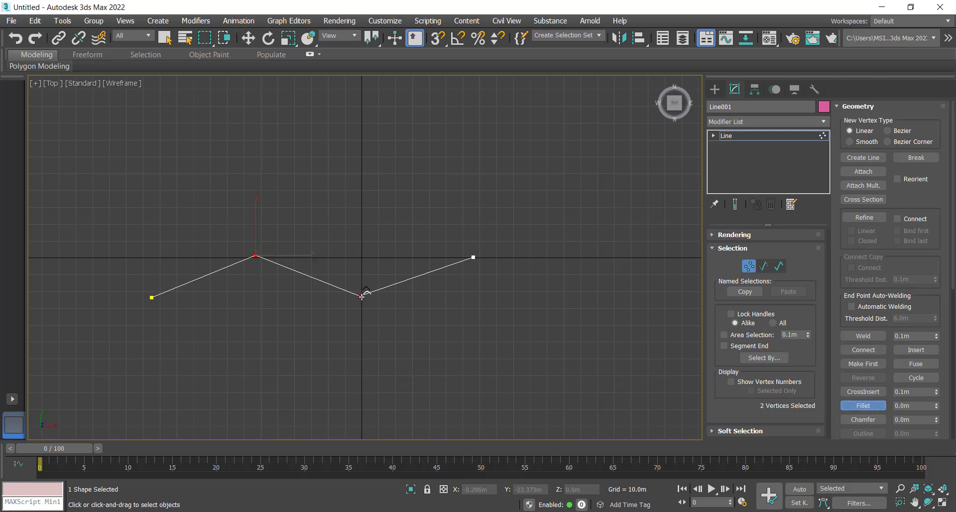
pyautogui.moveTo(361, 296); pyautogui.dragTo(379, 243)
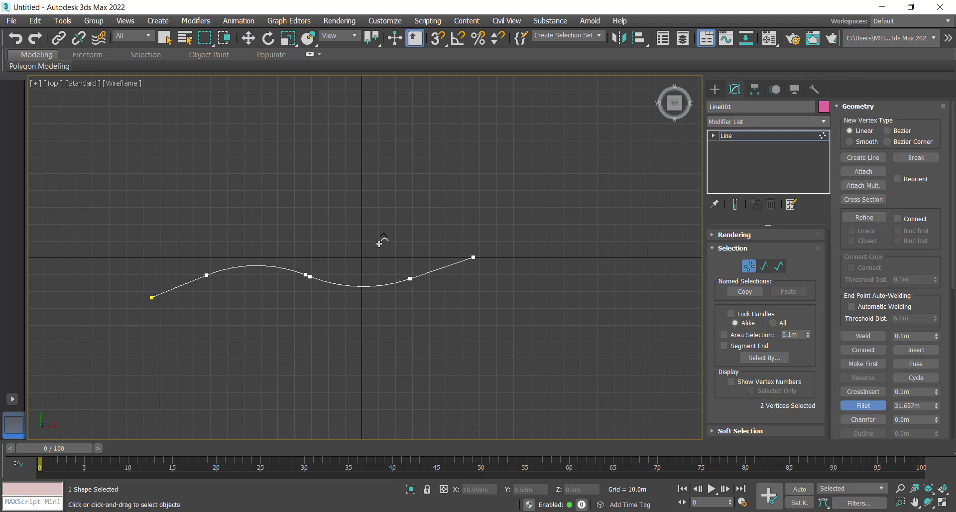
pyautogui.click(714, 89)
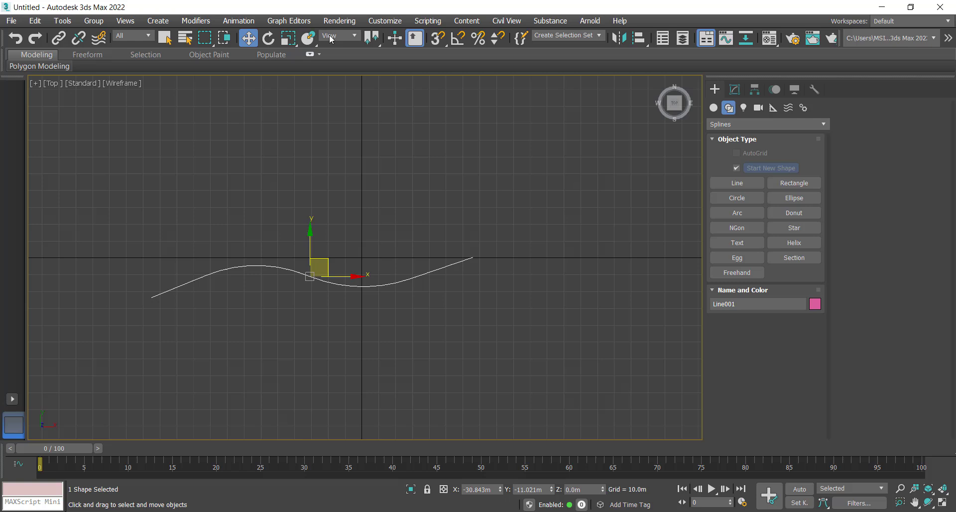
# - Rotate the wave line about -5.9 degrees around Z and scale it along Y to about 188%
pyautogui.click(268, 38)
pyautogui.moveTo(340, 247); pyautogui.dragTo(347, 248)
pyautogui.click(287, 38)
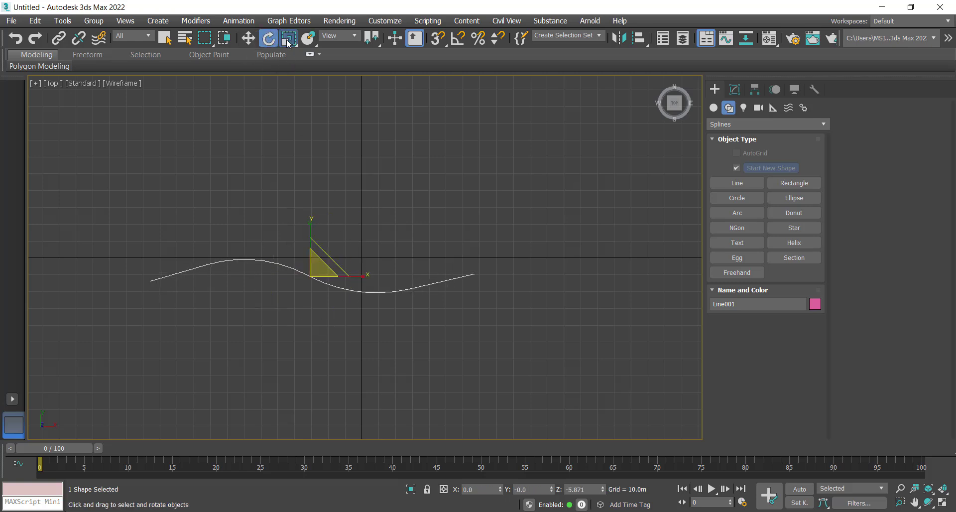
pyautogui.moveTo(311, 221); pyautogui.dragTo(320, 192)
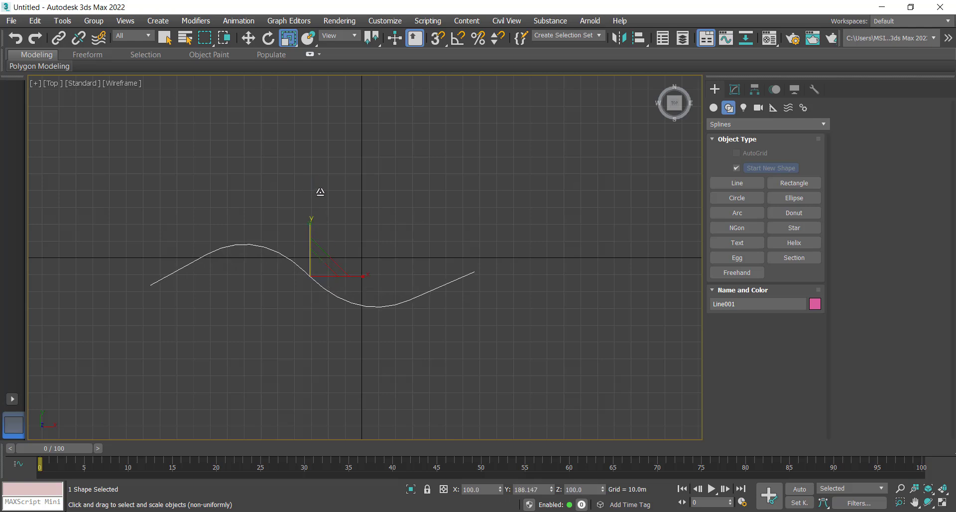
# - Copy the wave line straight up along Z by about 95 m, as one independent copy, in the perspective view
pyautogui.press('p')
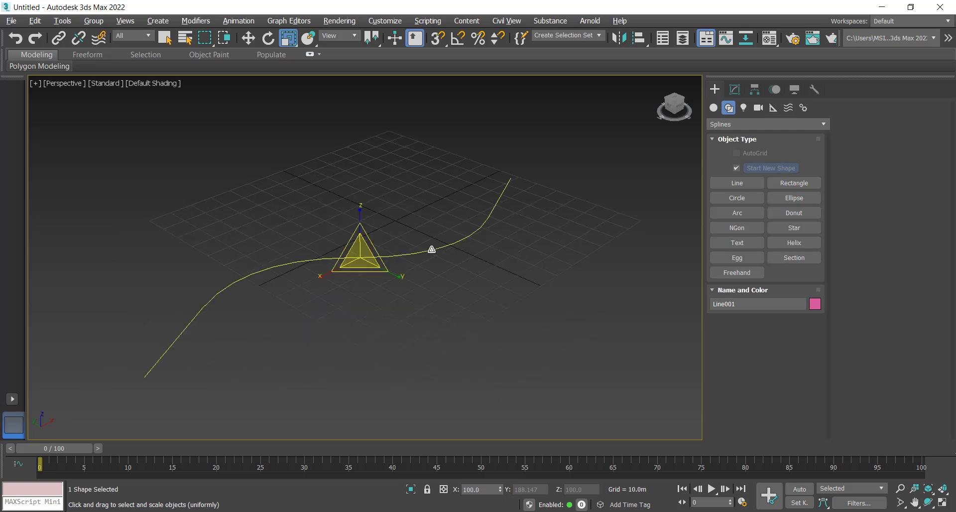
pyautogui.hotkey('alt', 'z')
pyautogui.moveTo(428, 248); pyautogui.dragTo(424, 264)
pyautogui.rightClick(423, 259)
pyautogui.moveTo(423, 256); pyautogui.dragTo(408, 303, button='middle')
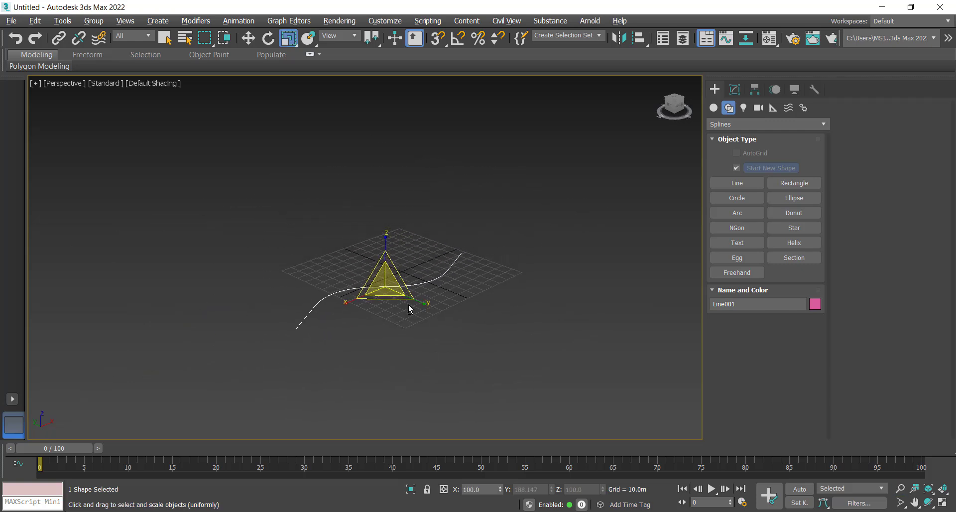
pyautogui.press('w')
pyautogui.keyDown('shift'); pyautogui.moveTo(387, 246); pyautogui.dragTo(405, 143); pyautogui.keyUp('shift')
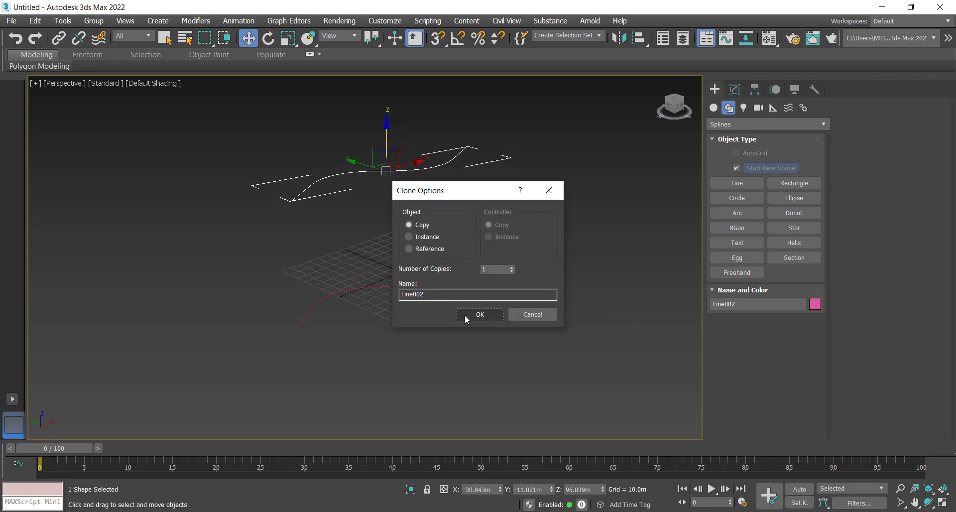
pyautogui.click(465, 317)
# - Mirror the upper line about the X axis without cloning it, and deselect it
pyautogui.click(619, 38)
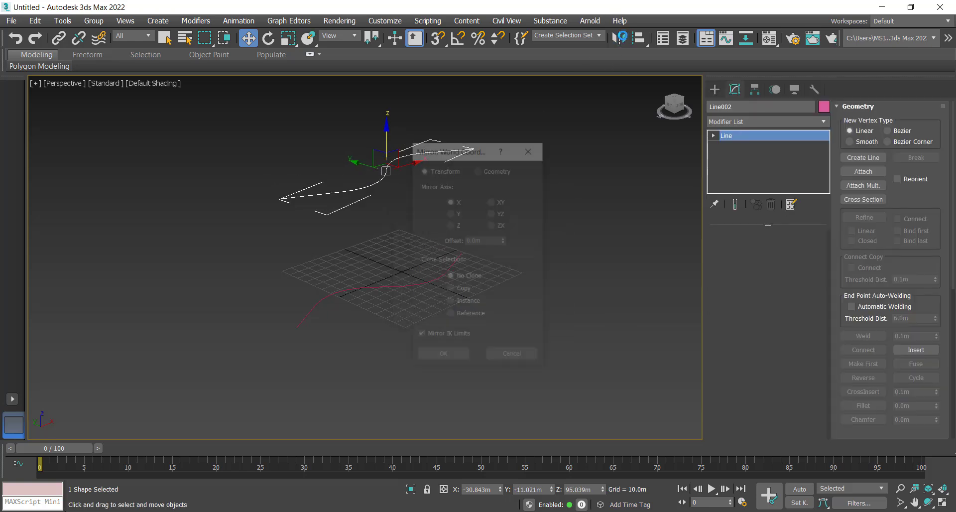
pyautogui.click(442, 357)
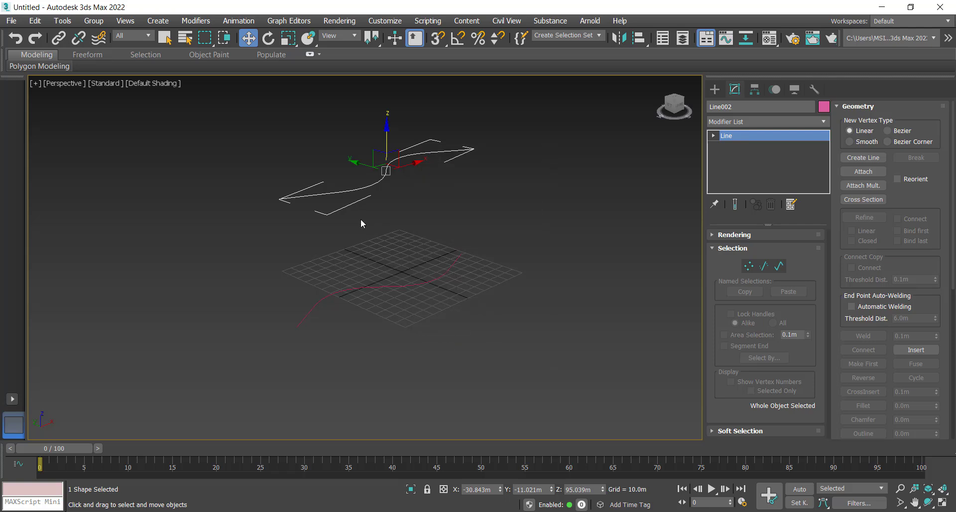
pyautogui.keyDown('alt'); pyautogui.moveTo(482, 252); pyautogui.dragTo(465, 266, button='middle'); pyautogui.keyUp('alt')
pyautogui.click(516, 272)
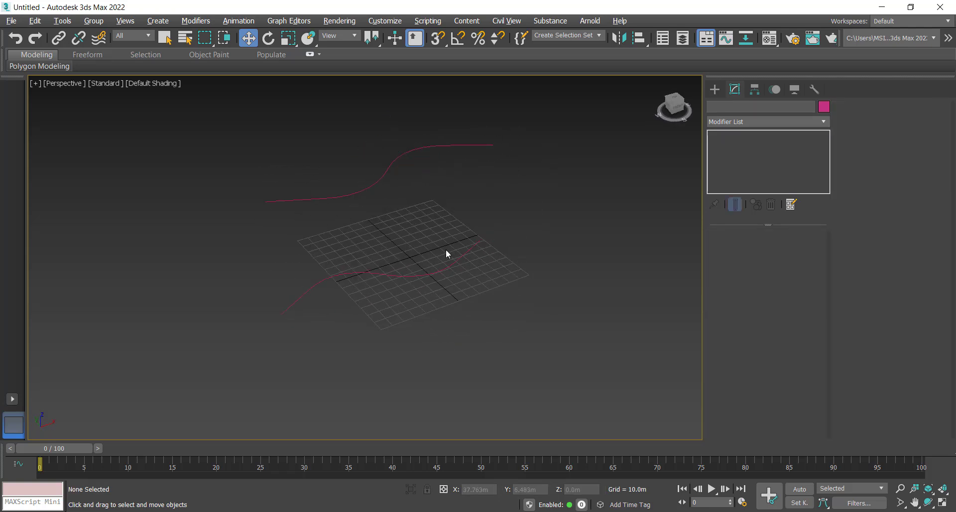
# - Move the lower line in the top view so its left end meets the left end of the upper line
pyautogui.click(715, 89)
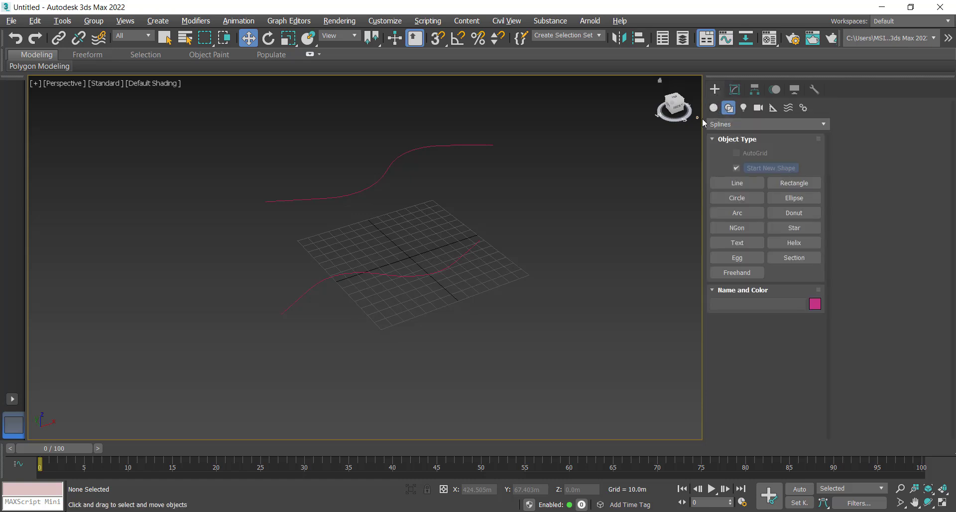
pyautogui.press('t')
pyautogui.click(713, 108)
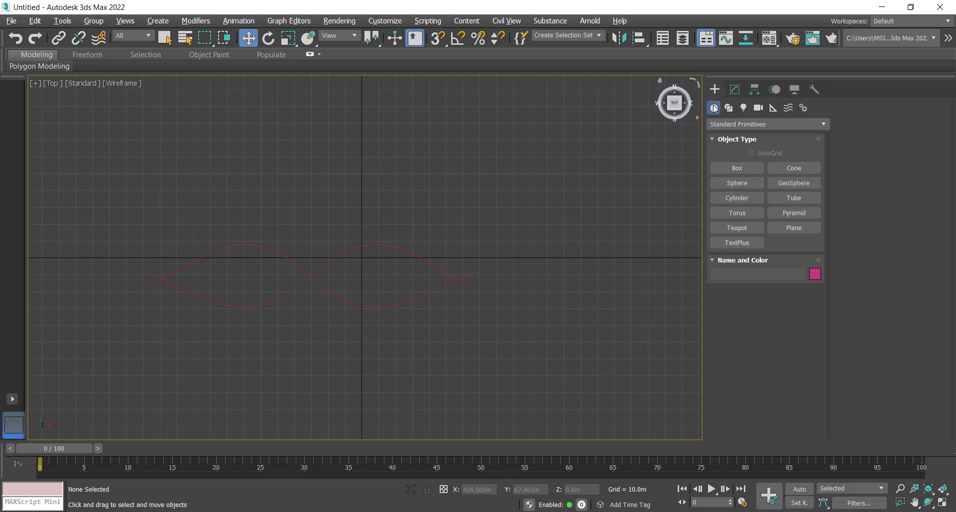
pyautogui.click(736, 168)
pyautogui.scroll(3, 142, 259)
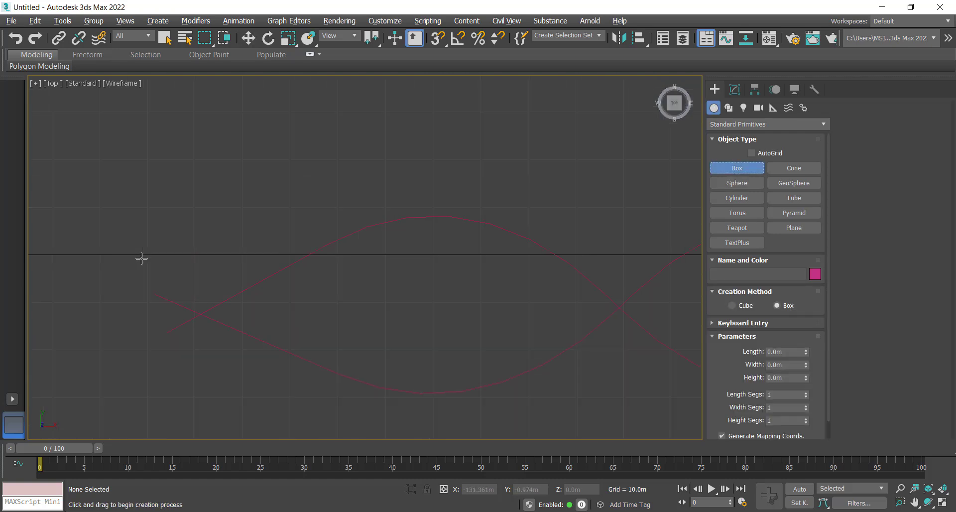
pyautogui.press('w')
pyautogui.click(252, 287)
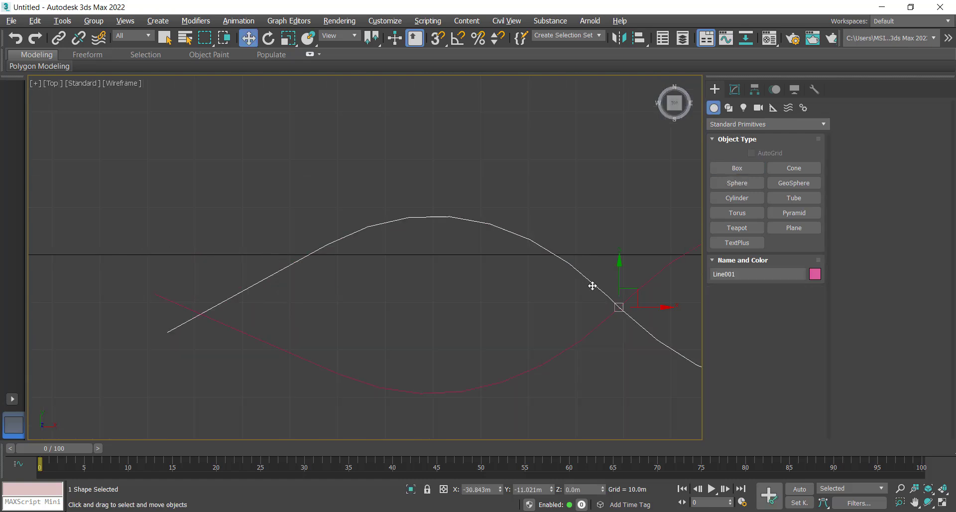
pyautogui.moveTo(636, 288); pyautogui.dragTo(624, 250)
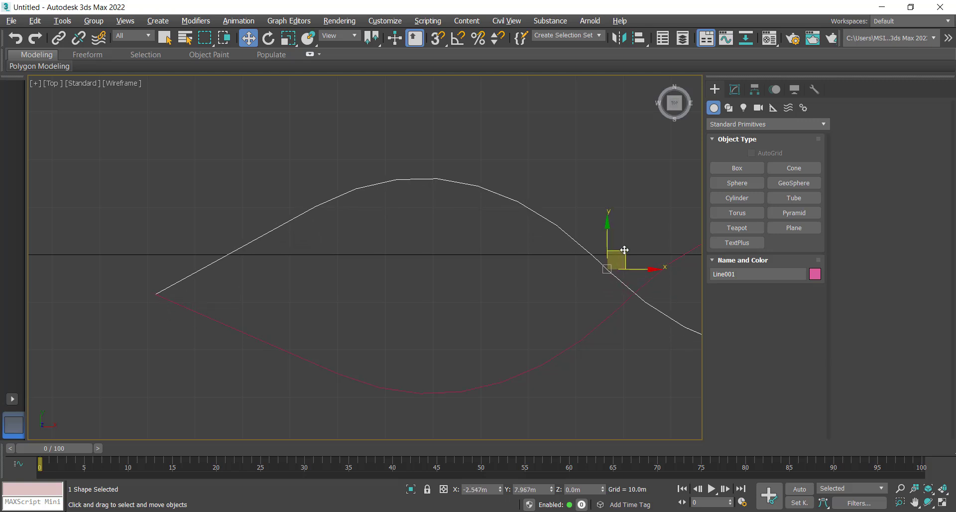
# - Create a thin box about 2.8 m long, 2.4 m wide and 68 m high where the two lines' left ends meet
pyautogui.scroll(-5, 519, 261)
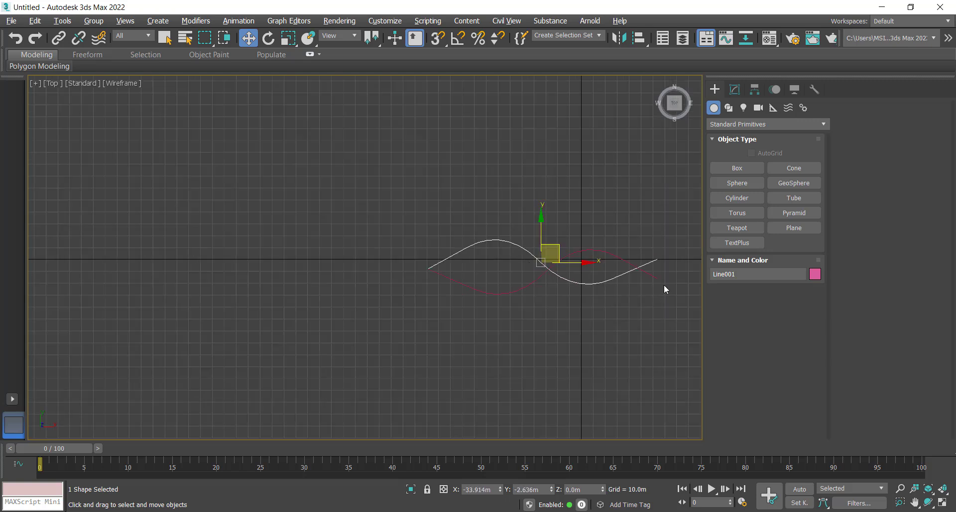
pyautogui.scroll(5, 664, 281)
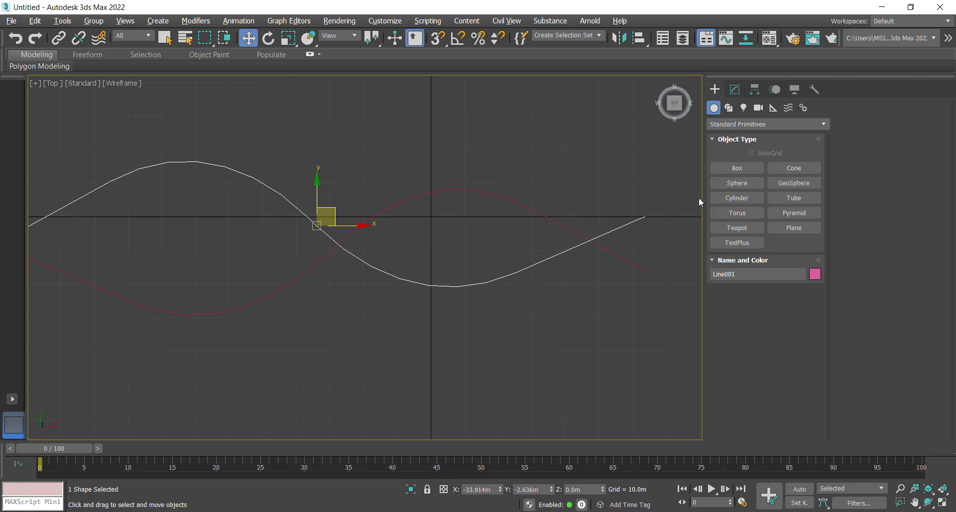
pyautogui.click(737, 169)
pyautogui.moveTo(296, 267); pyautogui.dragTo(529, 312, button='middle')
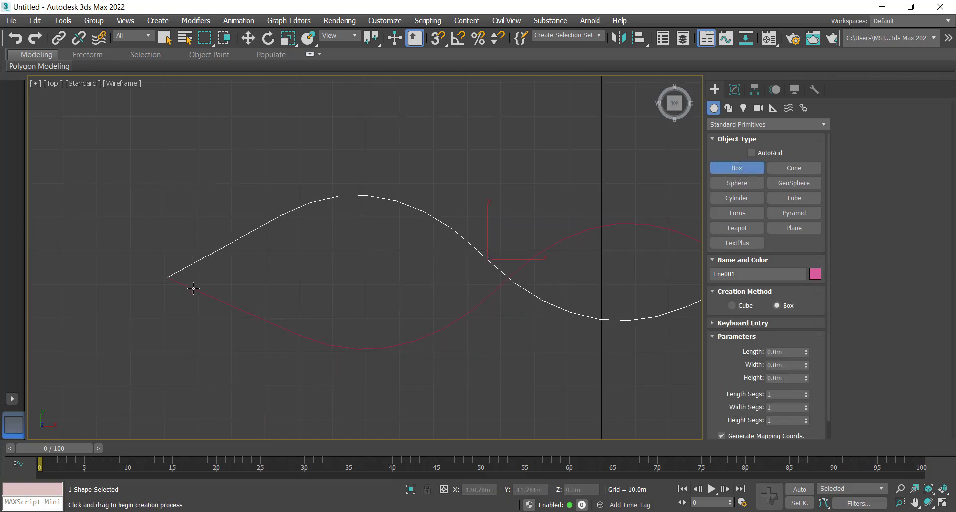
pyautogui.moveTo(166, 273); pyautogui.dragTo(171, 277)
pyautogui.click(189, 128)
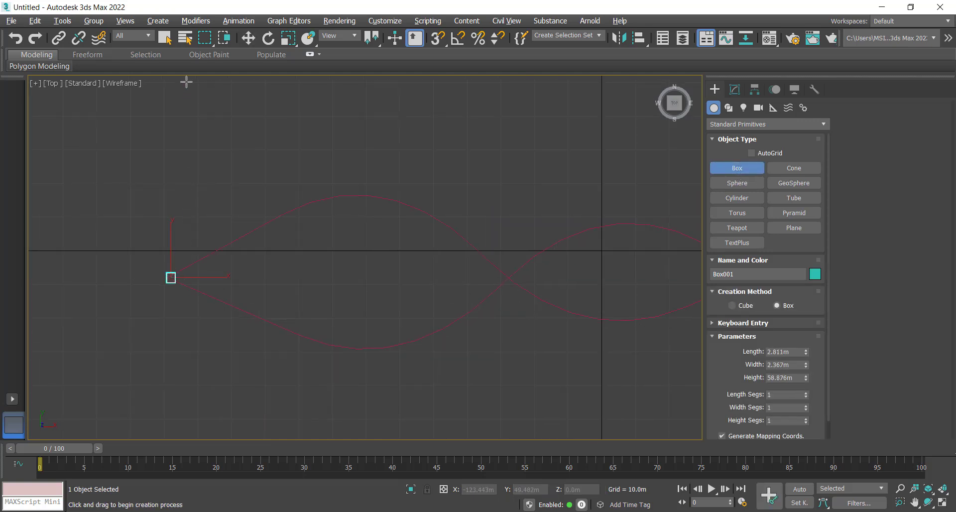
# - Raise the box's height to 92.142 m so it reaches up to the upper line, and deselect it
pyautogui.press('p')
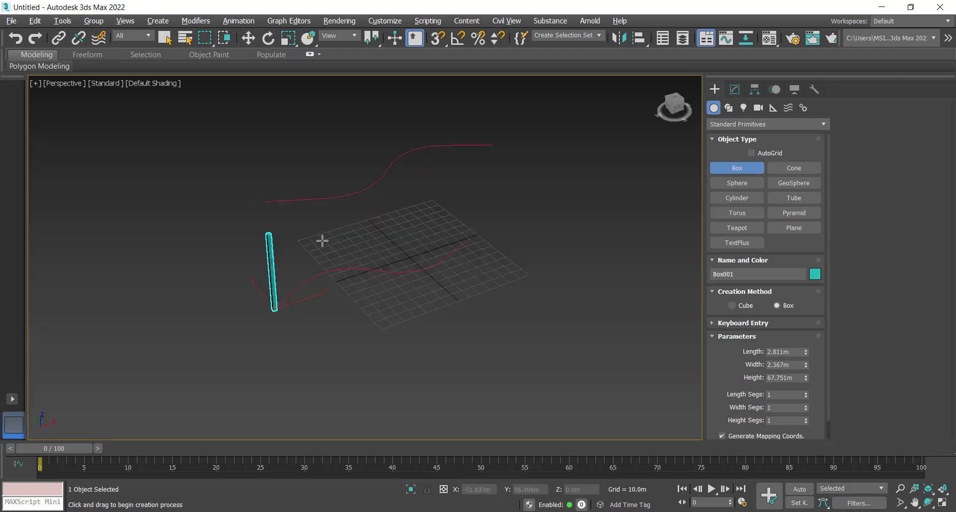
pyautogui.press('w')
pyautogui.click(734, 90)
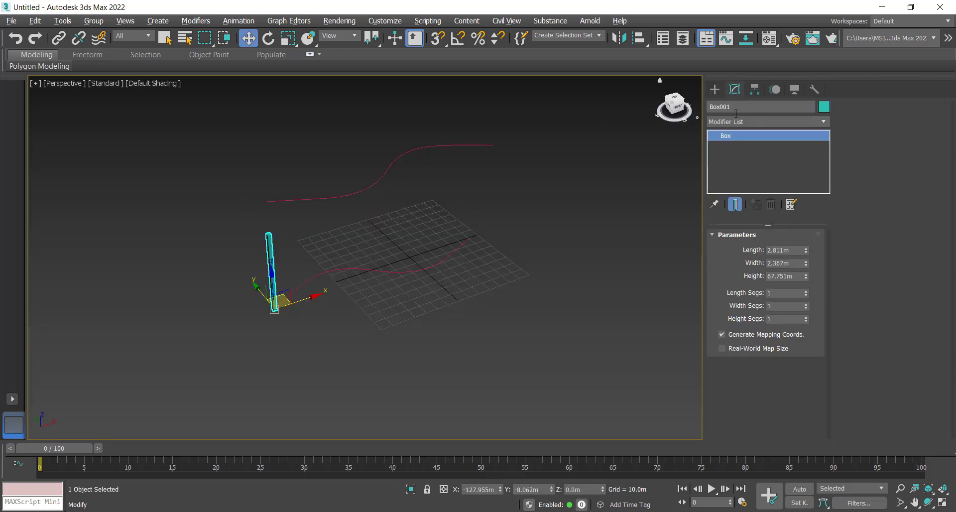
pyautogui.moveTo(805, 275); pyautogui.dragTo(811, 256)
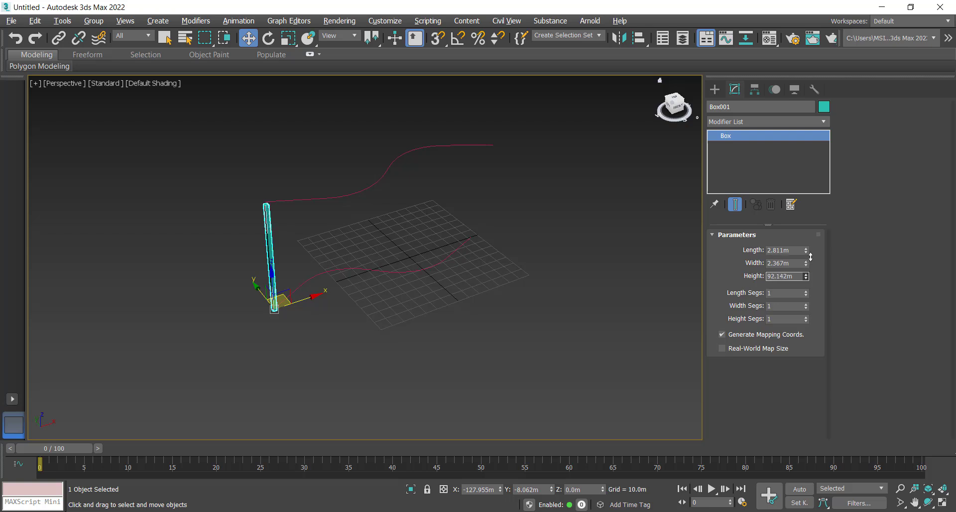
pyautogui.click(381, 299)
# - Add an Edit Poly modifier to the box and select its four bottom vertices
pyautogui.scroll(4, 374, 269)
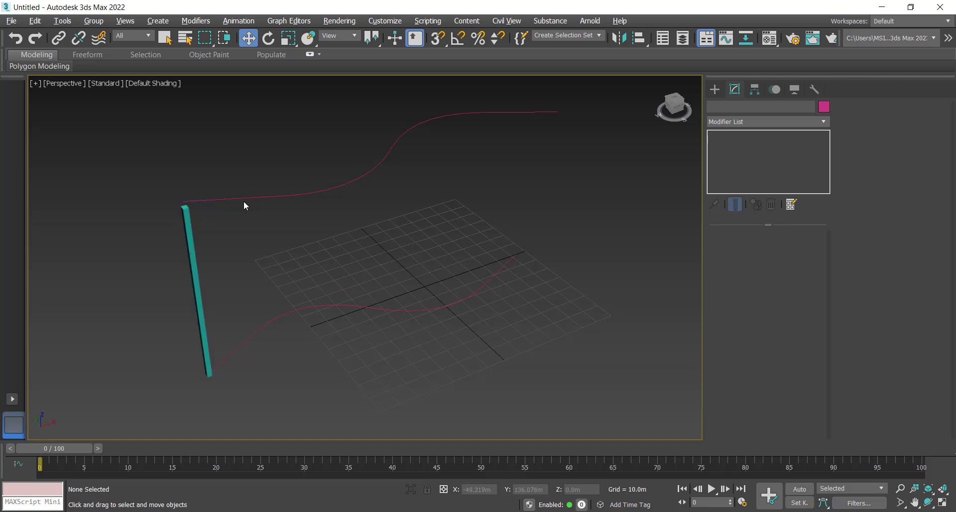
pyautogui.click(209, 354)
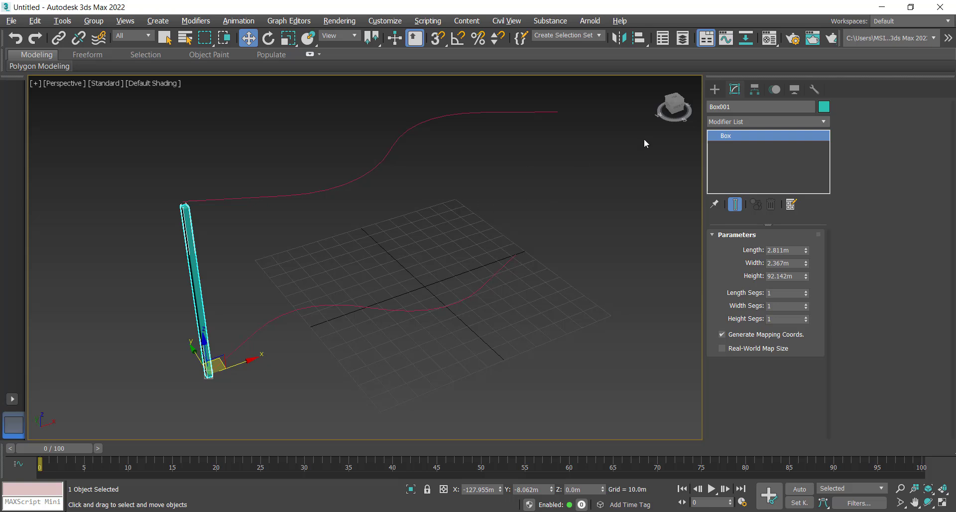
pyautogui.click(736, 122)
pyautogui.scroll(-10, 733, 120)
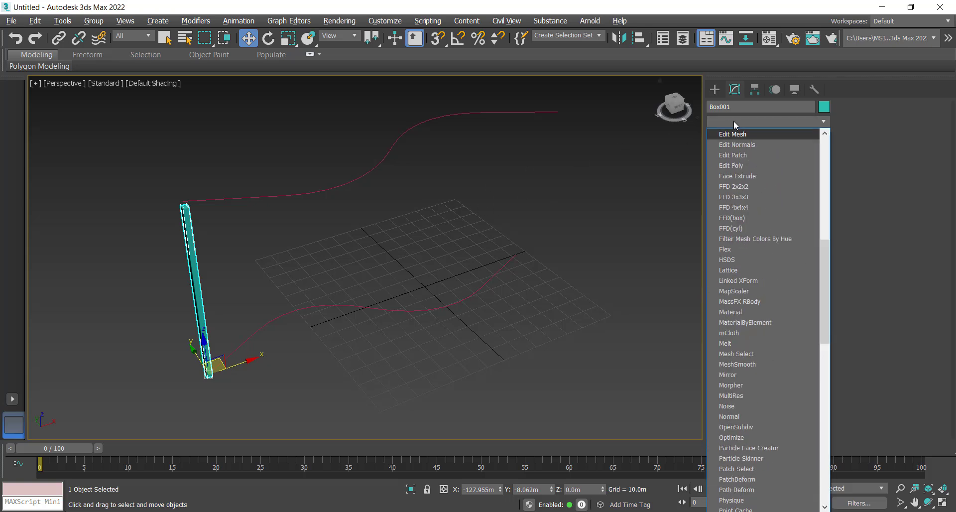
pyautogui.click(741, 165)
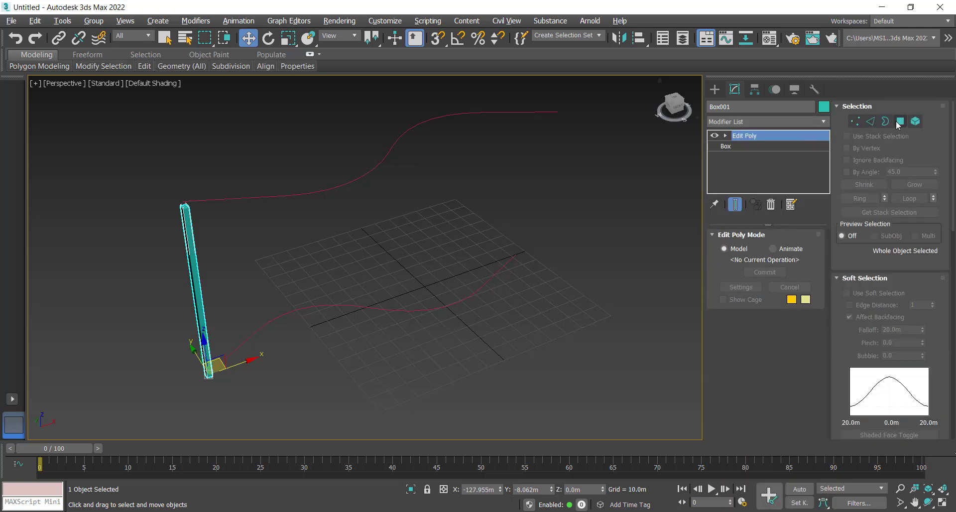
pyautogui.click(855, 120)
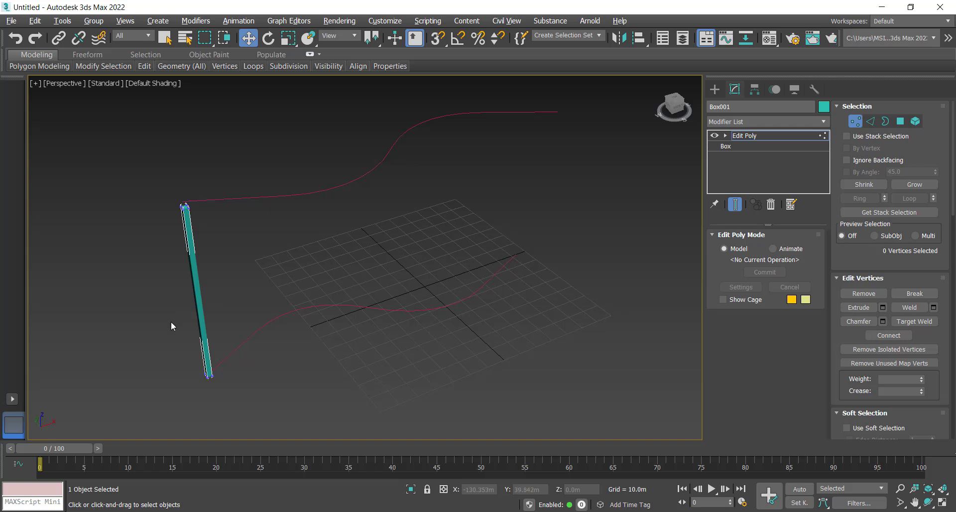
pyautogui.moveTo(221, 392); pyautogui.dragTo(242, 392)
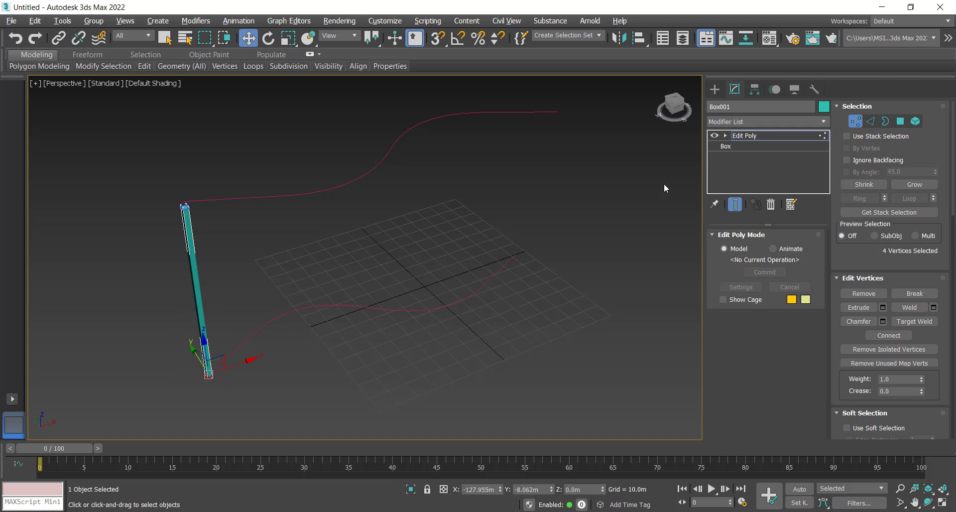
# - Apply a Linked XForm modifier to the box's selected bottom vertices
pyautogui.click(734, 119)
pyautogui.press('l')
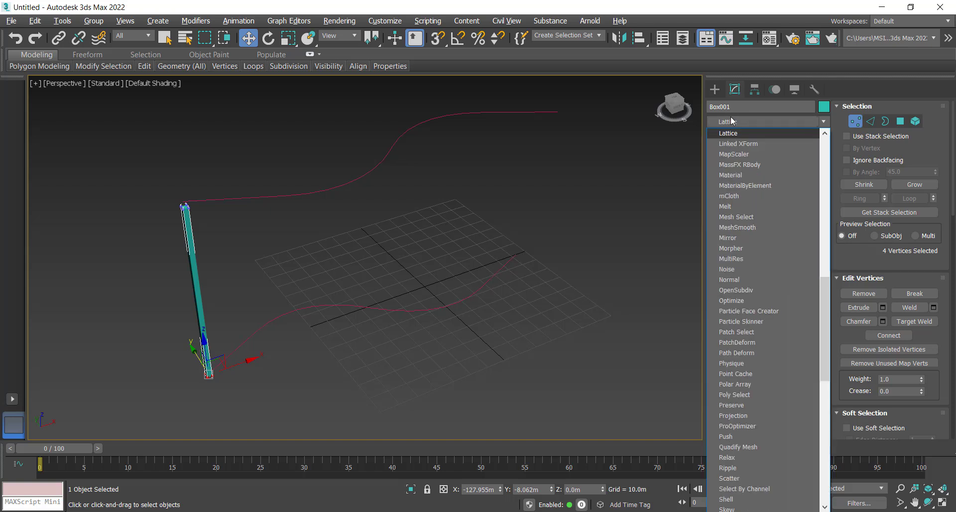
pyautogui.click(736, 143)
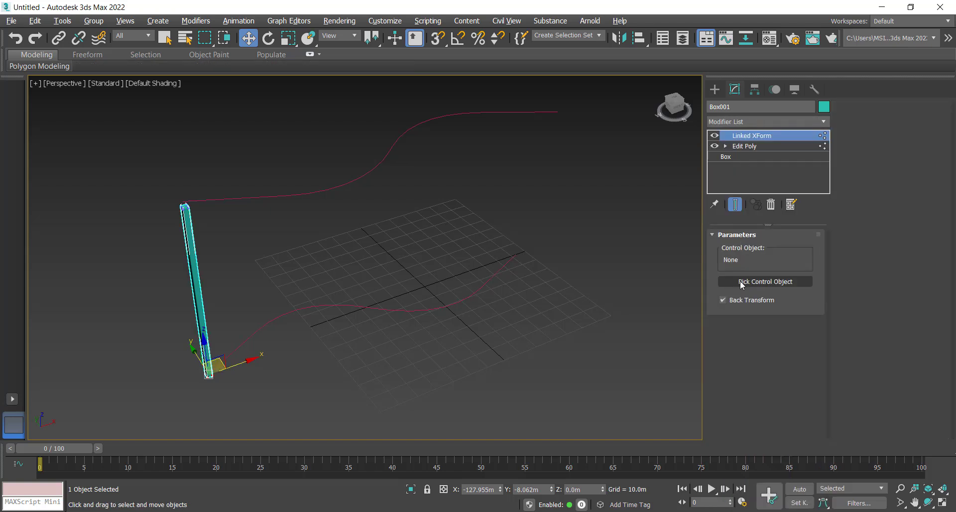
# - Create a Dummy helper about 9 m wide, centred on the box's bottom end in the front view
pyautogui.press('f')
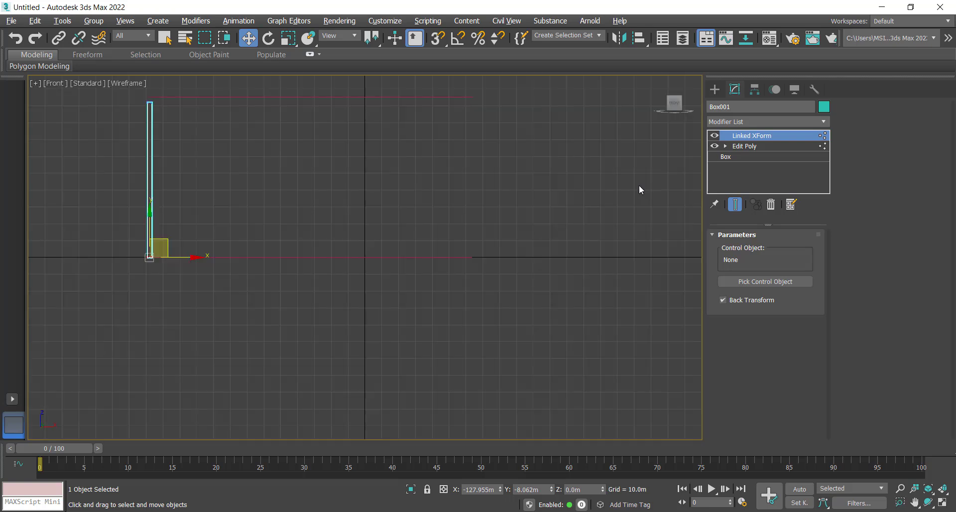
pyautogui.moveTo(390, 255); pyautogui.dragTo(514, 273, button='middle')
pyautogui.click(714, 89)
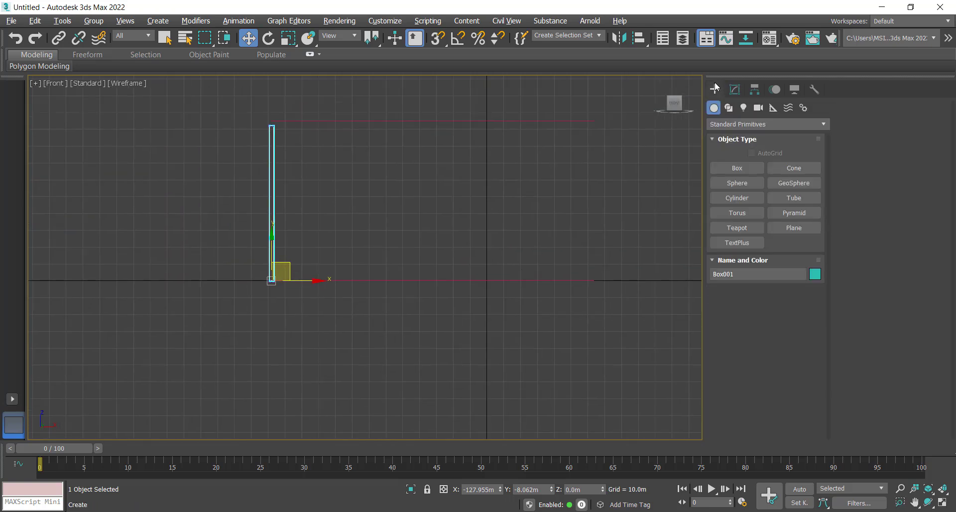
pyautogui.click(773, 108)
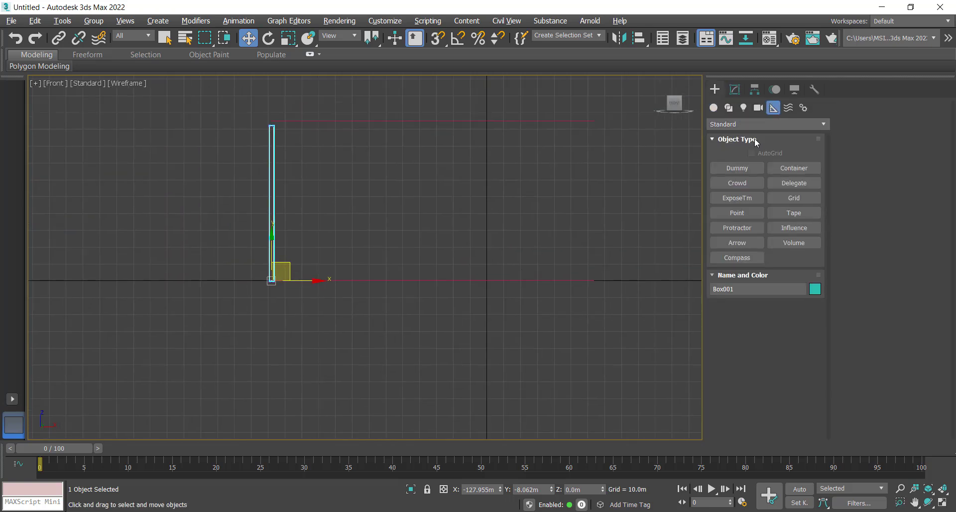
pyautogui.click(742, 172)
pyautogui.moveTo(301, 286); pyautogui.dragTo(377, 347, button='middle')
pyautogui.scroll(3, 377, 347)
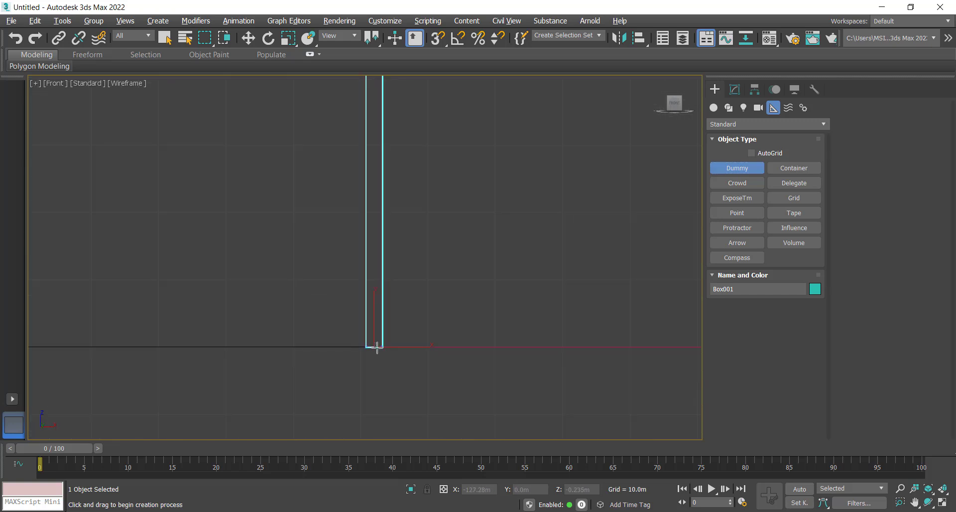
pyautogui.moveTo(374, 347); pyautogui.dragTo(402, 377)
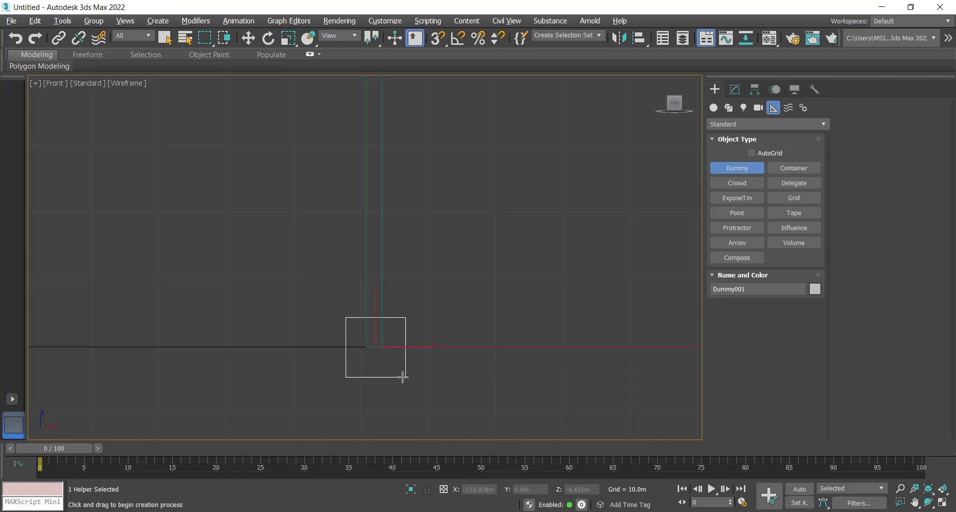
# - Copy the dummy straight up, place the copy at the box's top end about 94.2 m high, and deselect it
pyautogui.moveTo(359, 368); pyautogui.dragTo(359, 375, button='middle')
pyautogui.scroll(-3, 365, 319)
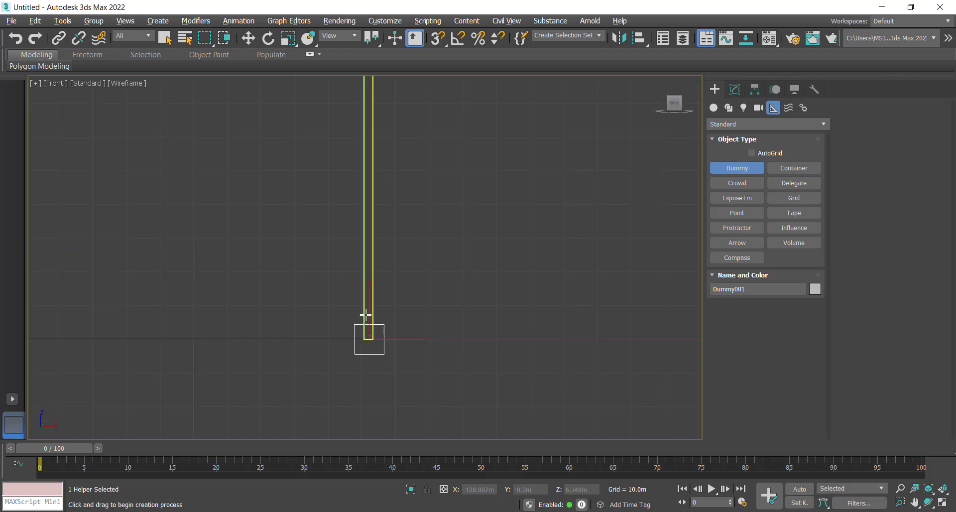
pyautogui.press('w')
pyautogui.keyDown('shift'); pyautogui.moveTo(370, 313); pyautogui.dragTo(402, 145); pyautogui.keyUp('shift')
pyautogui.click(473, 312)
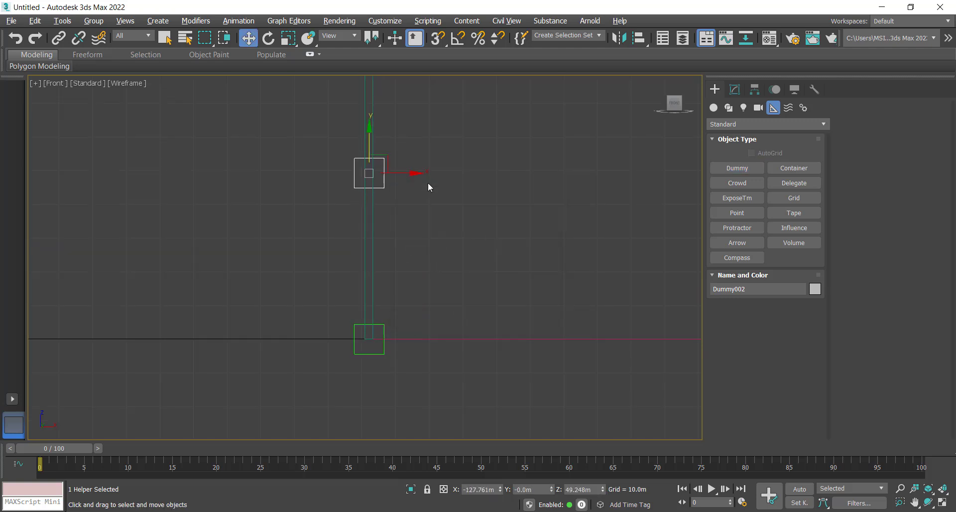
pyautogui.moveTo(444, 197); pyautogui.dragTo(427, 305, button='middle')
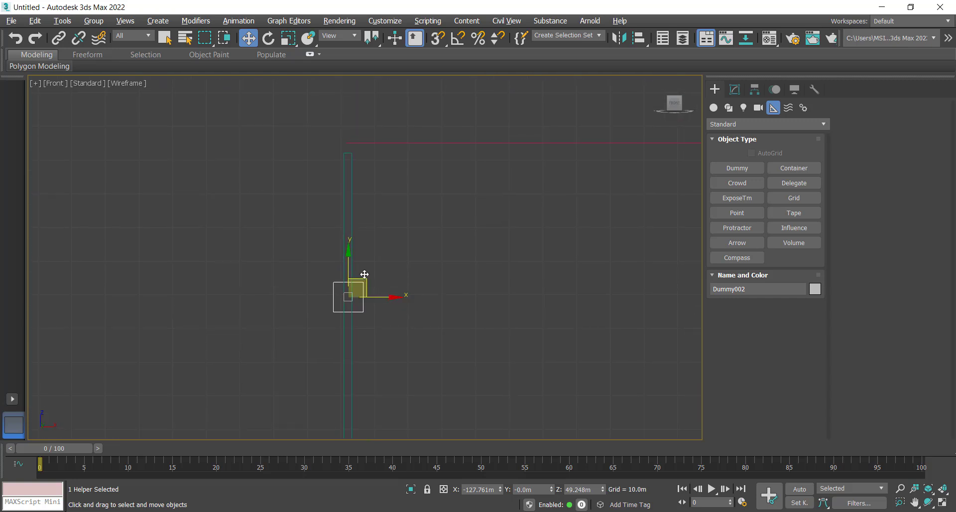
pyautogui.moveTo(348, 264); pyautogui.dragTo(377, 118)
pyautogui.press('p')
pyautogui.click(301, 228)
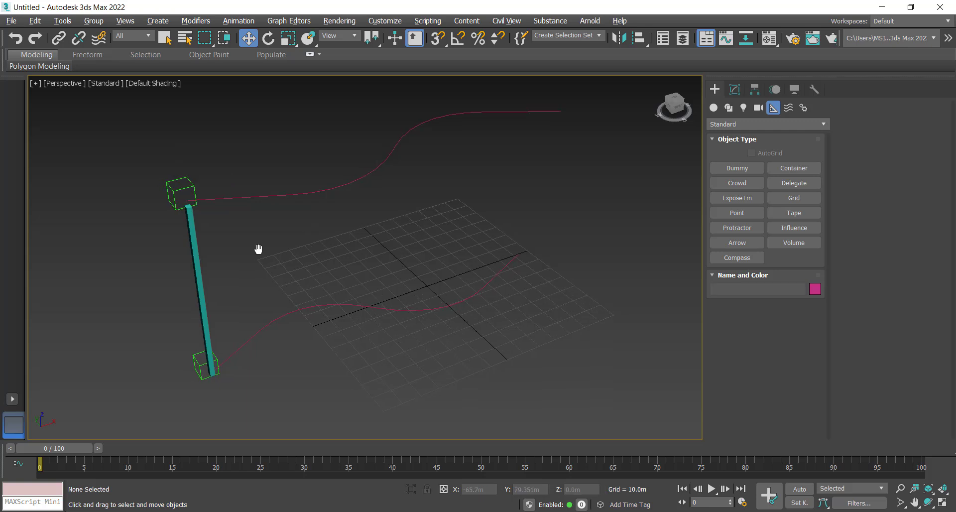
# - Move both dummies together along Y in the top view so they are centred on the box, at about -7.99 m
pyautogui.scroll(3, 228, 291)
pyautogui.press('t')
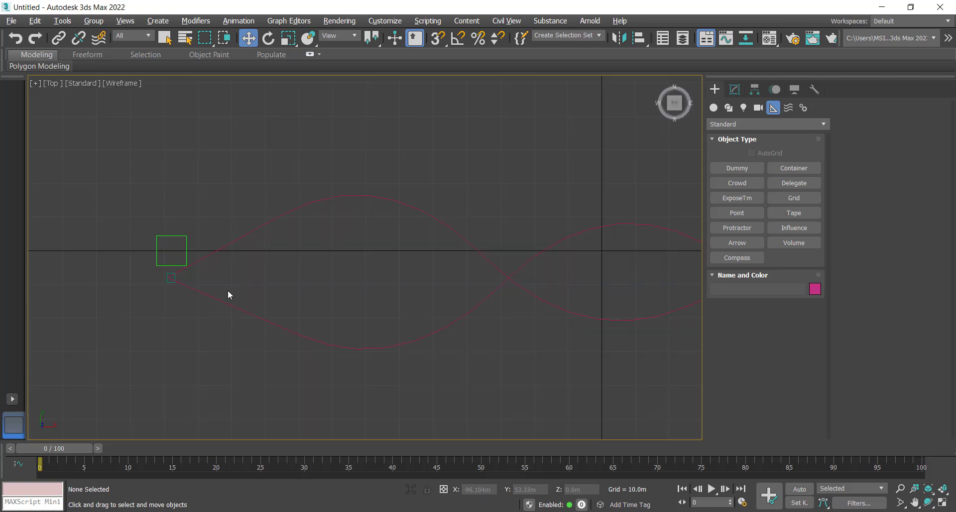
pyautogui.click(169, 237)
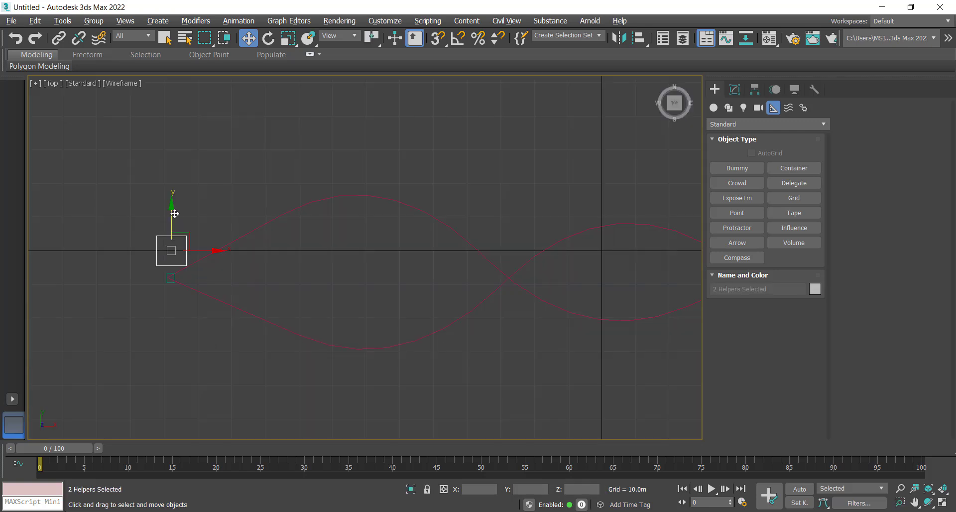
pyautogui.moveTo(174, 213); pyautogui.dragTo(179, 240)
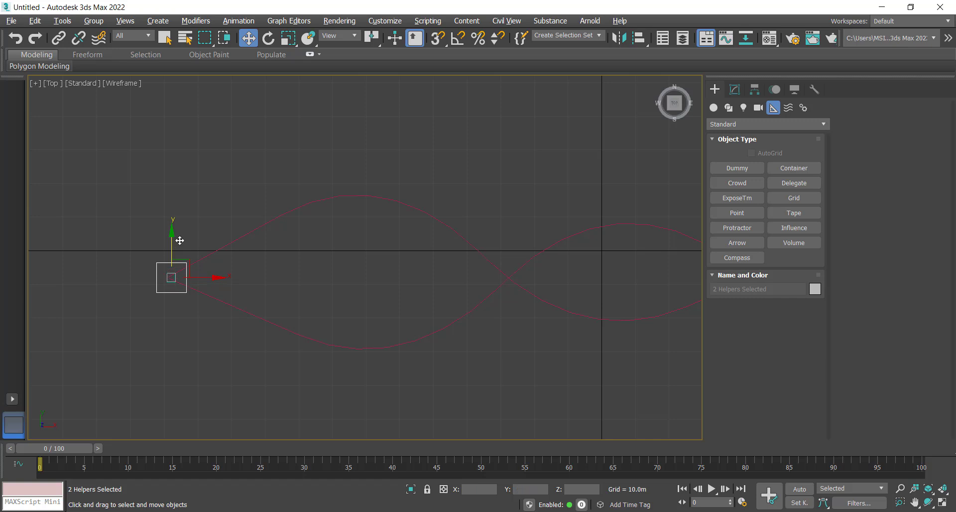
pyautogui.press('p')
pyautogui.click(194, 273)
# - Check the box's Edit Poly vertex selection and assign the lower dummy as the Linked XForm's control object
pyautogui.click(185, 278)
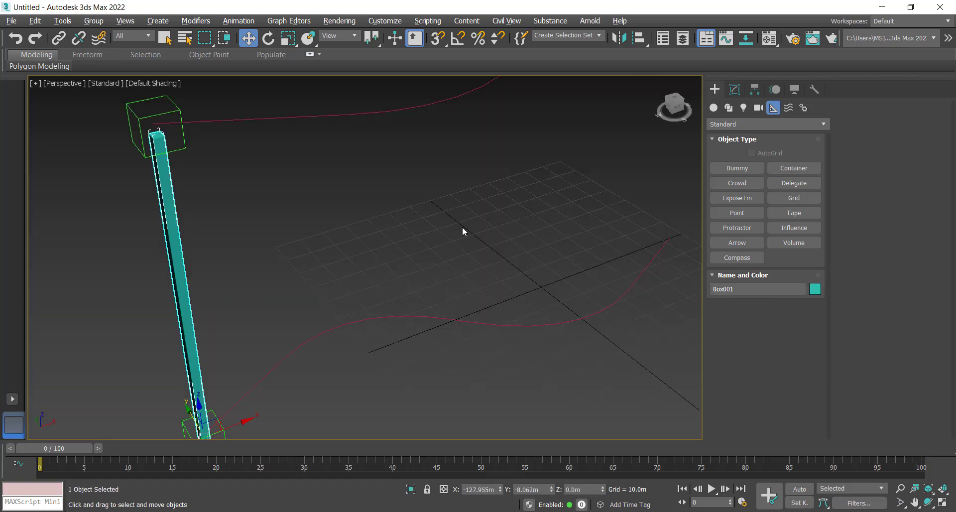
pyautogui.click(735, 89)
pyautogui.click(756, 146)
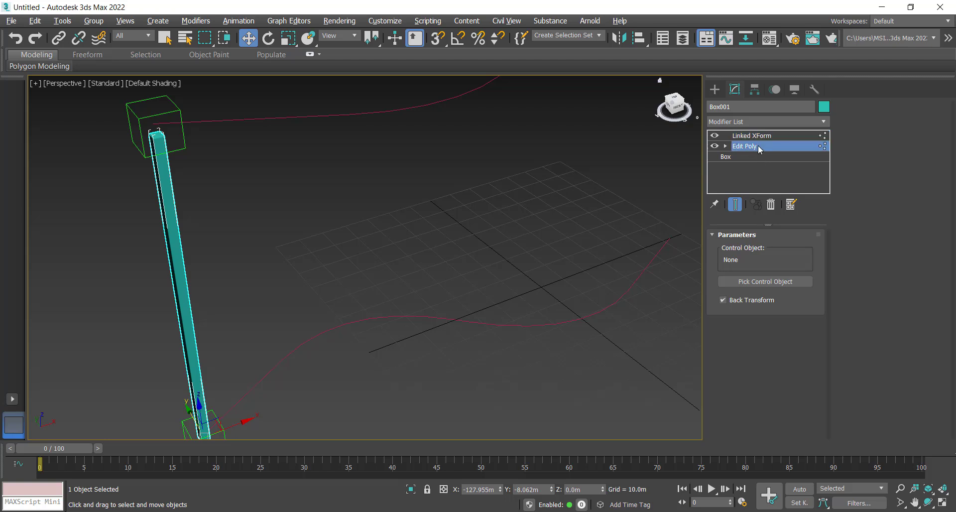
pyautogui.moveTo(420, 286); pyautogui.dragTo(480, 202, button='middle')
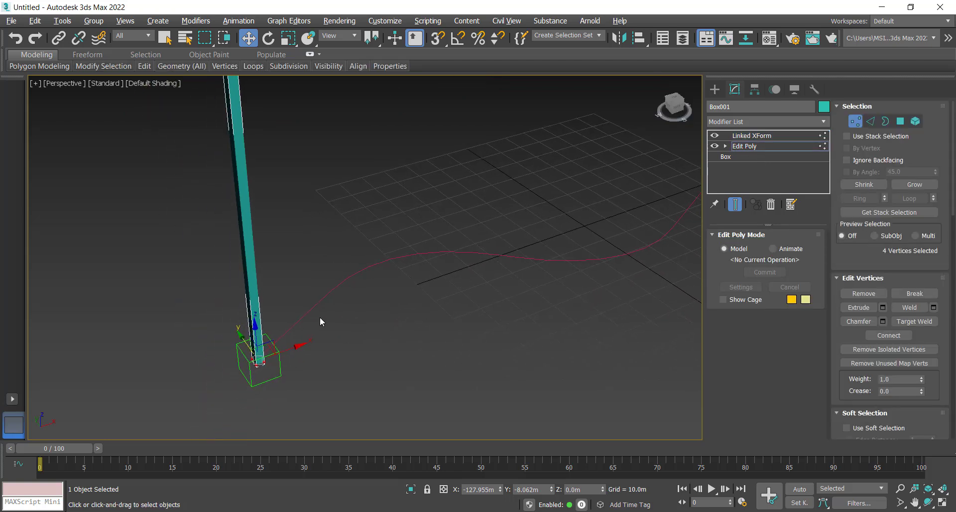
pyautogui.click(749, 137)
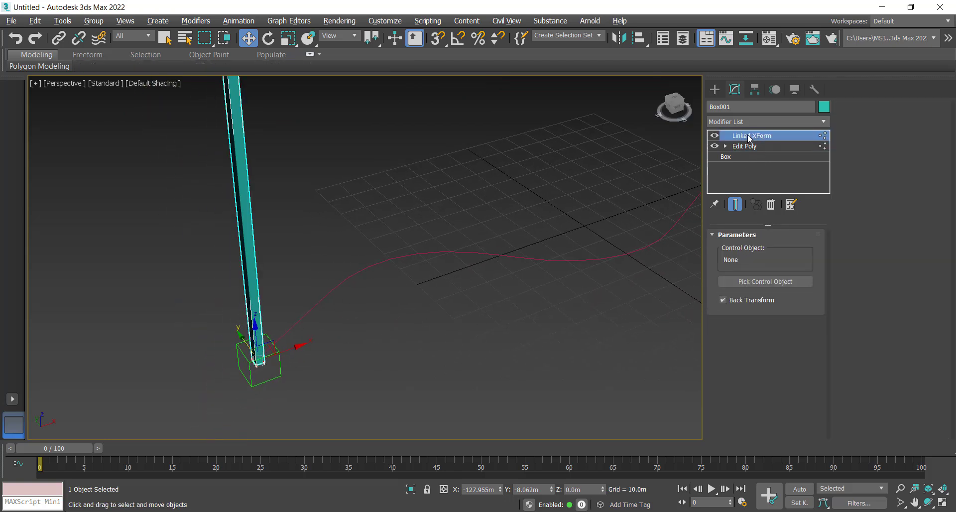
pyautogui.click(760, 282)
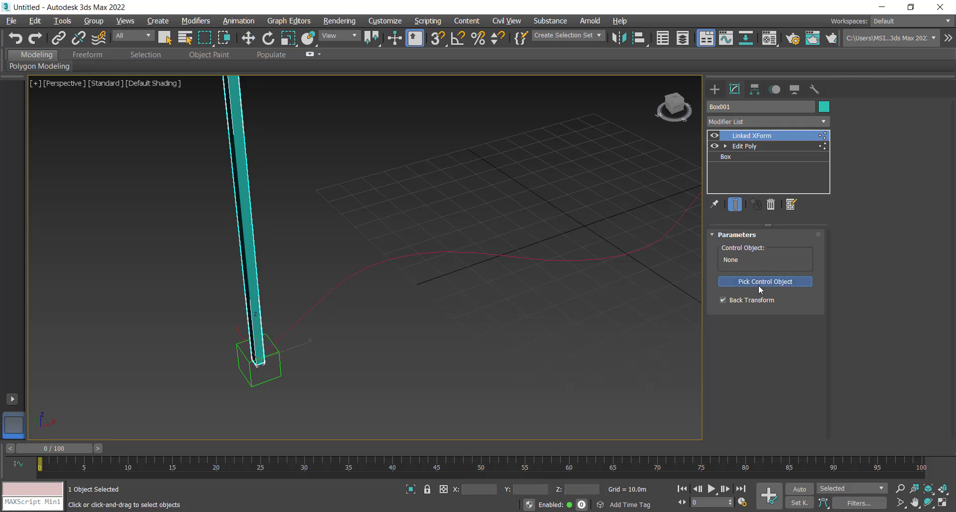
pyautogui.click(281, 371)
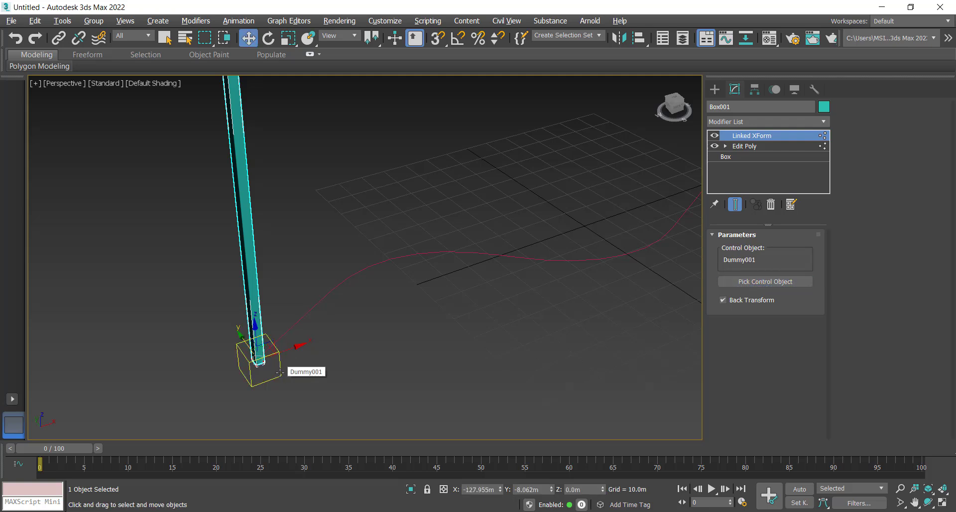
# - Add a second Edit Poly modifier above the Linked XForm and select the box's four top vertices
pyautogui.click(752, 122)
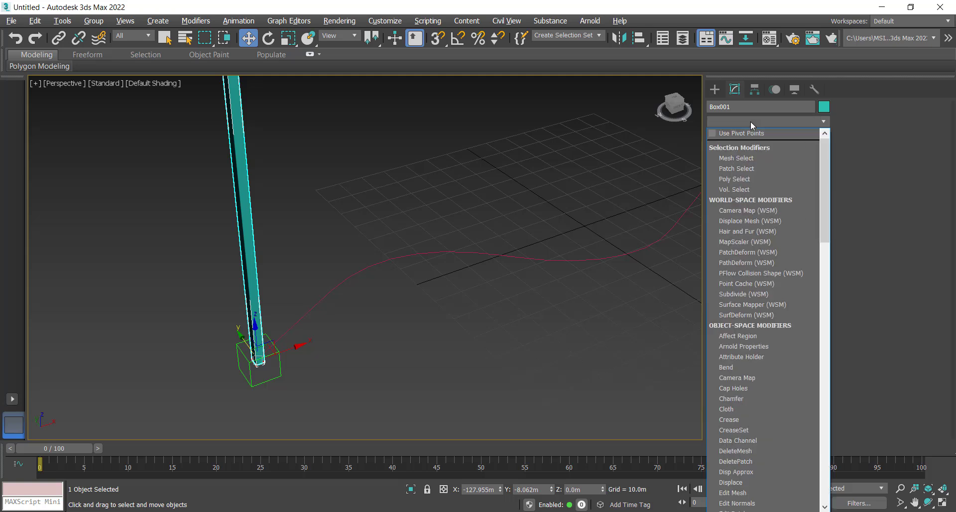
pyautogui.press('e')
pyautogui.click(749, 164)
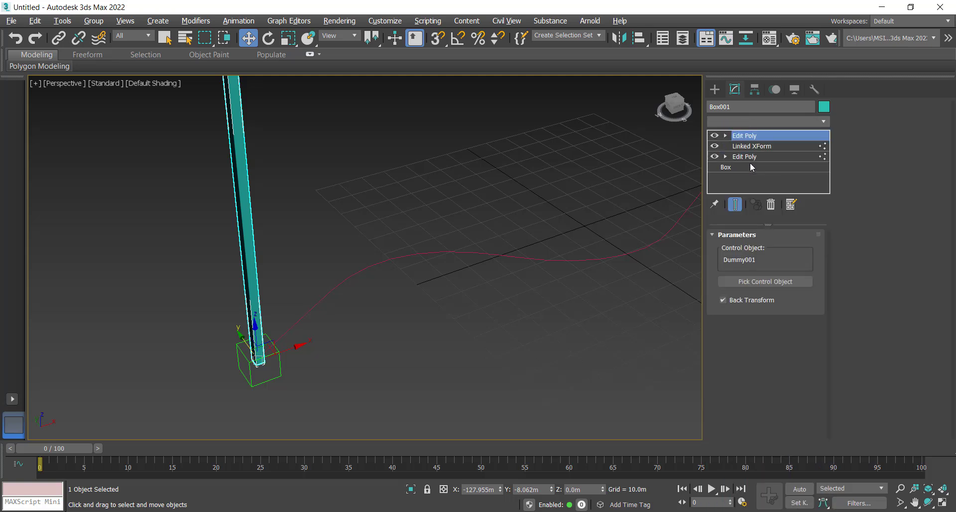
pyautogui.press('1')
pyautogui.moveTo(331, 205); pyautogui.dragTo(341, 318, button='middle')
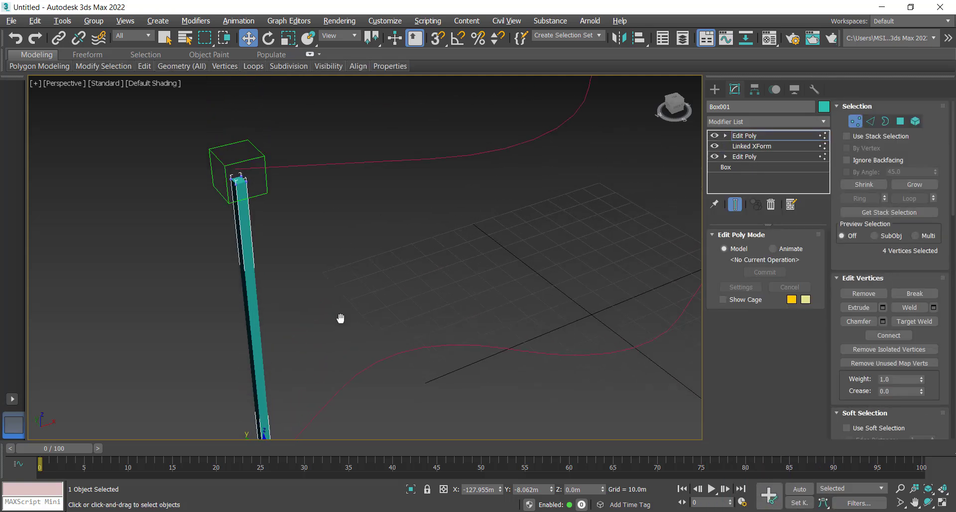
pyautogui.moveTo(215, 172); pyautogui.dragTo(272, 218)
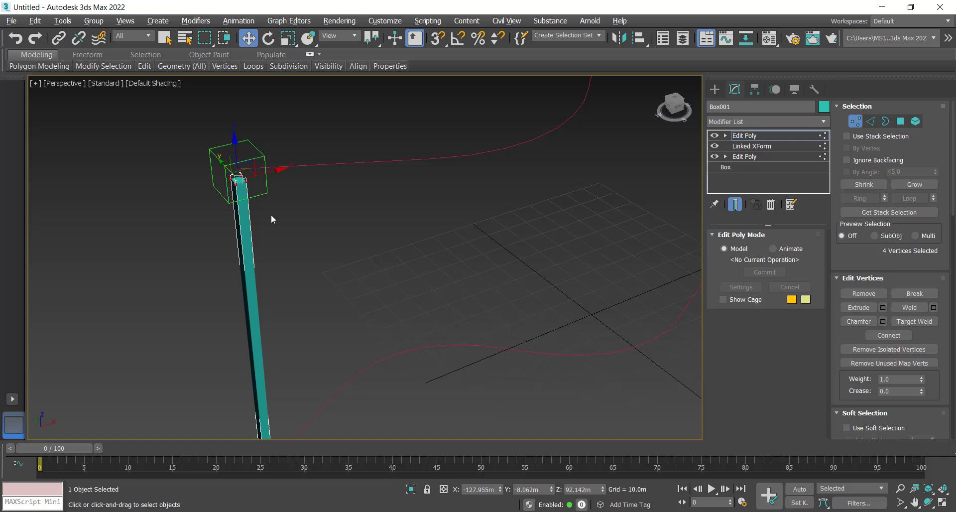
# - Apply a second Linked XForm to the selected top vertices, assign the upper dummy as its control object, and deselect the box
pyautogui.click(726, 121)
pyautogui.write('latt')
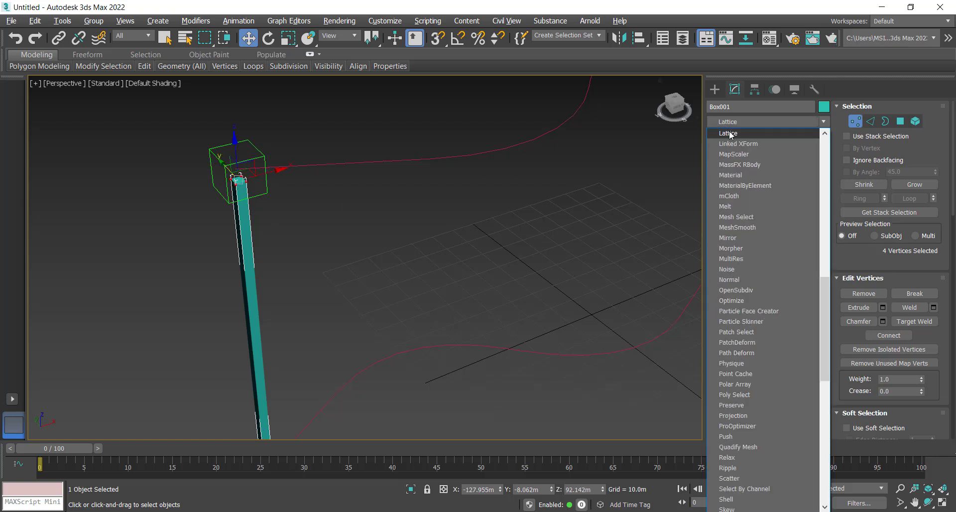
pyautogui.click(730, 142)
pyautogui.click(736, 281)
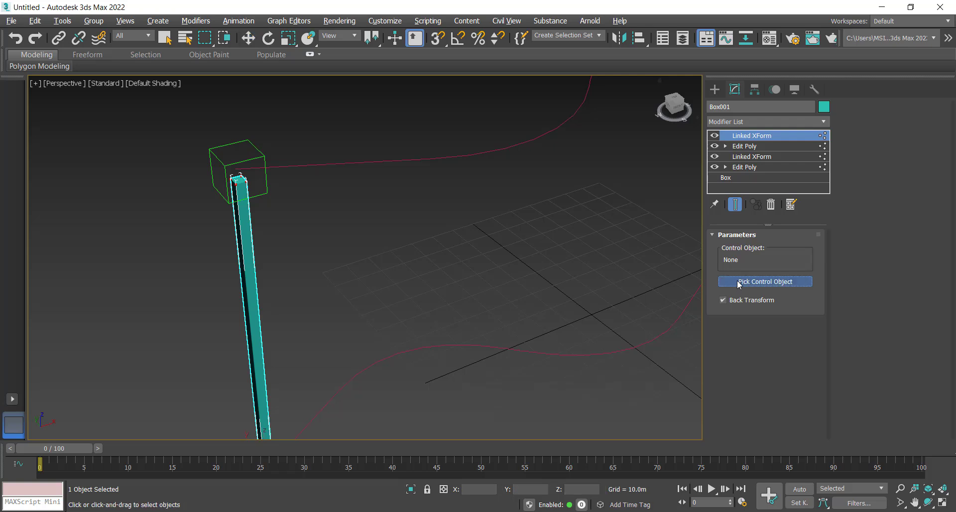
pyautogui.click(264, 155)
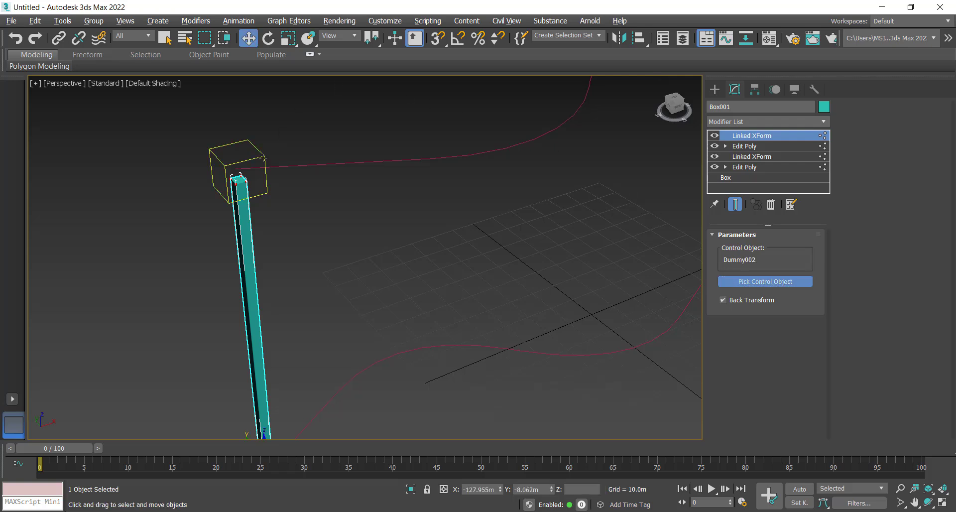
pyautogui.click(368, 227)
# - Try moving the lower and the upper dummy in turn to test their control over the box's ends
pyautogui.scroll(-3, 370, 234)
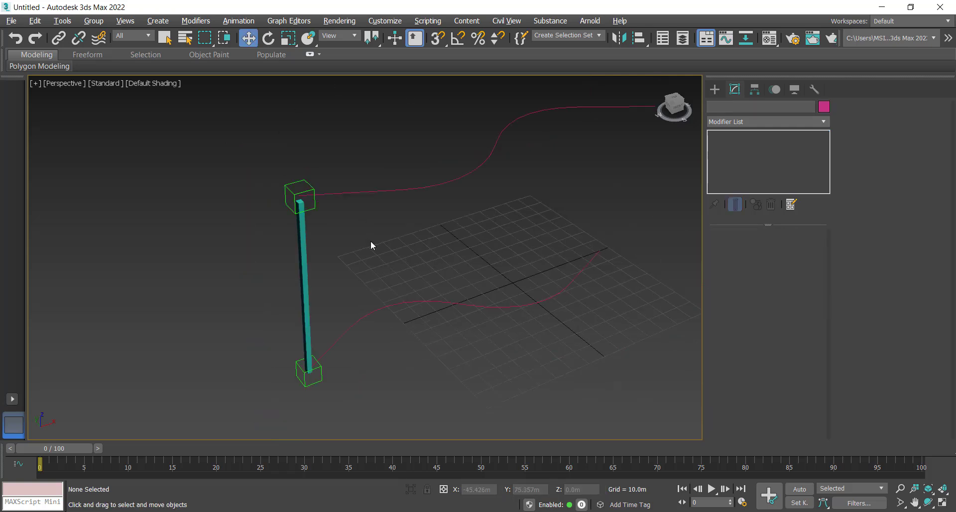
pyautogui.click(306, 368)
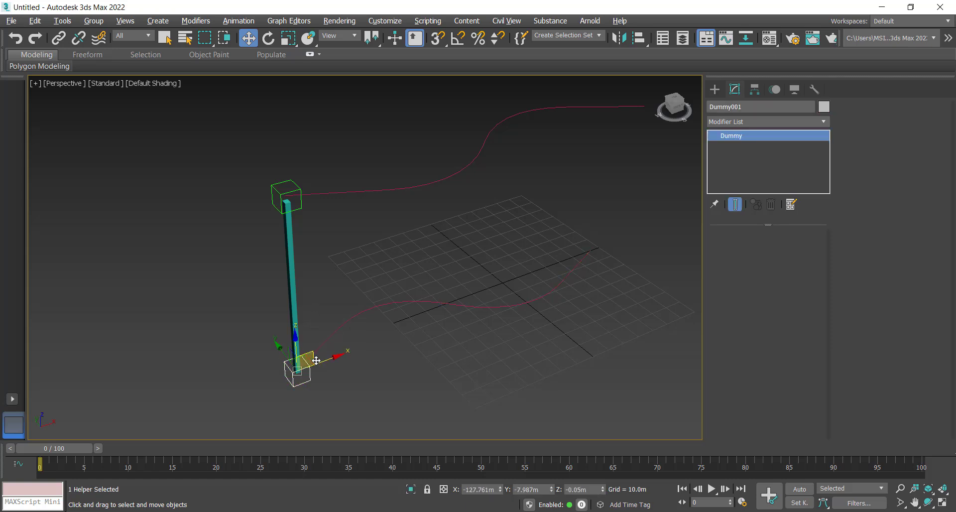
pyautogui.moveTo(306, 361); pyautogui.dragTo(294, 318)
pyautogui.click(291, 184)
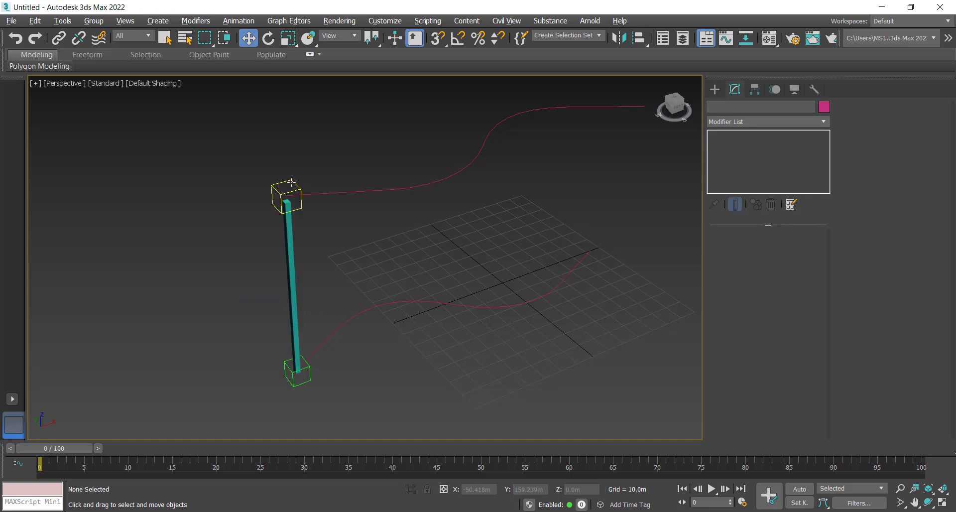
pyautogui.click(289, 194)
pyautogui.moveTo(288, 195)
pyautogui.mouseDown()
pyautogui.moveTo(246, 204)
pyautogui.moveTo(357, 194)
pyautogui.moveTo(269, 215)
pyautogui.moveTo(277, 204)
pyautogui.mouseUp()
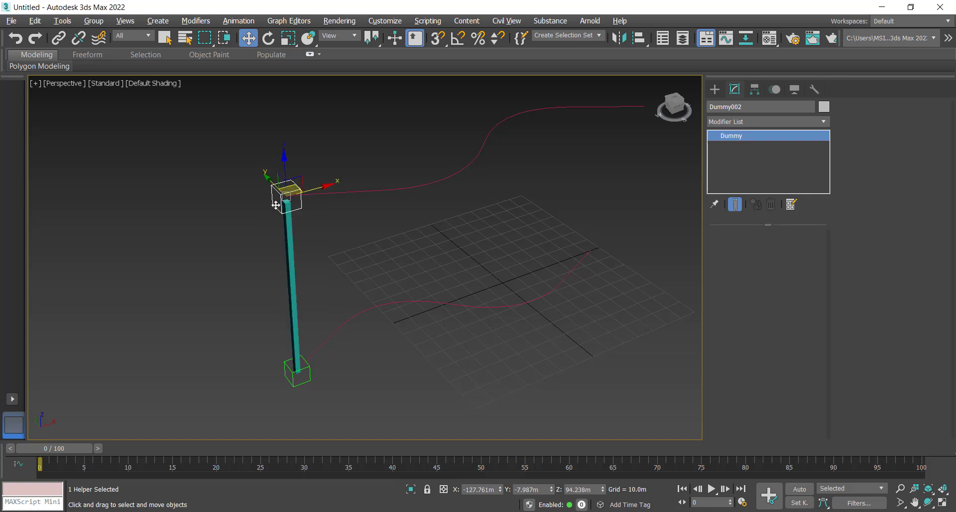
pyautogui.click(388, 398)
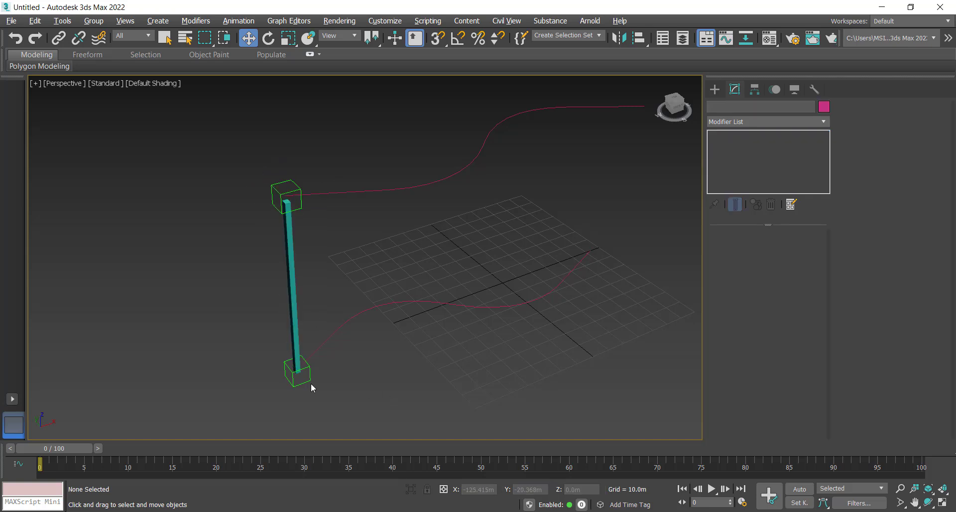
# - Apply a Path Constraint to the lower dummy, using the lower curve as its path
pyautogui.click(306, 382)
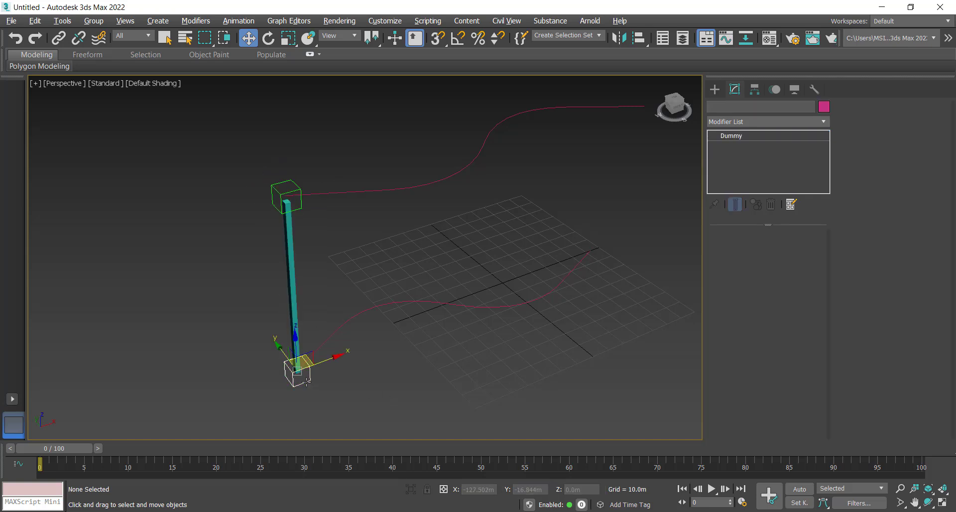
pyautogui.click(239, 21)
pyautogui.moveTo(286, 86)
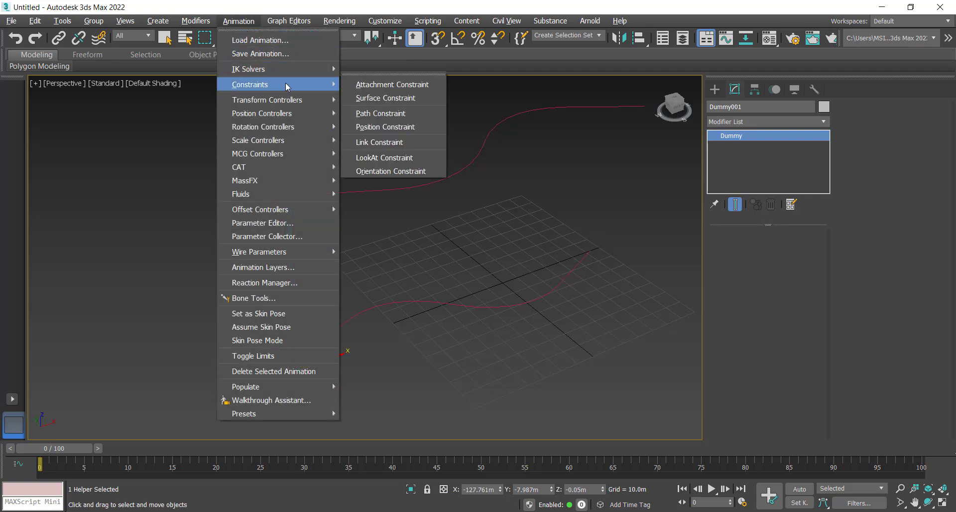
pyautogui.click(397, 114)
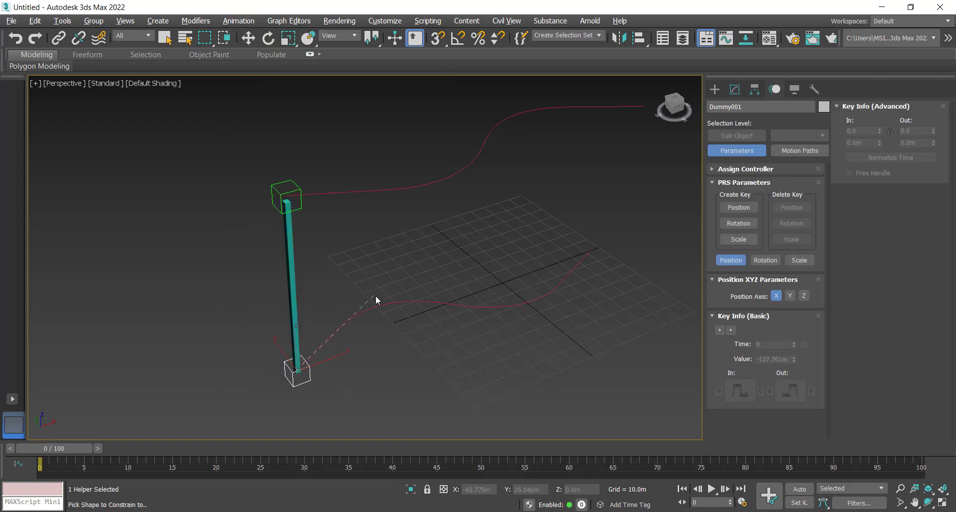
pyautogui.click(382, 305)
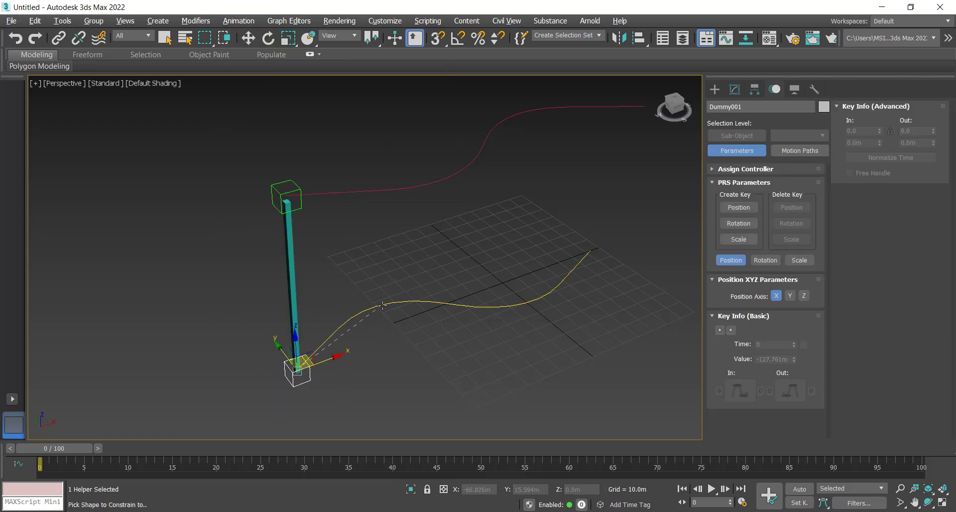
# - Apply a Path Constraint to the upper dummy, using the upper curve as its path
pyautogui.click(295, 182)
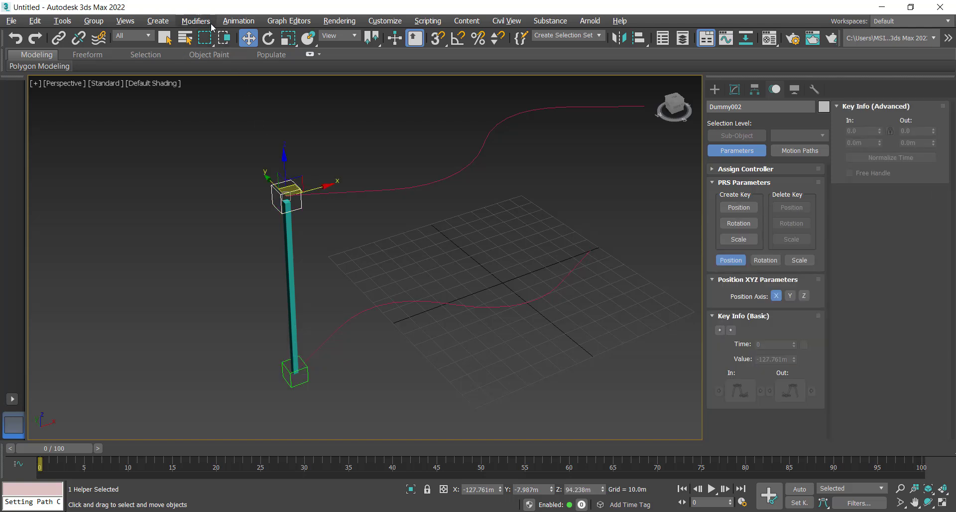
pyautogui.click(239, 20)
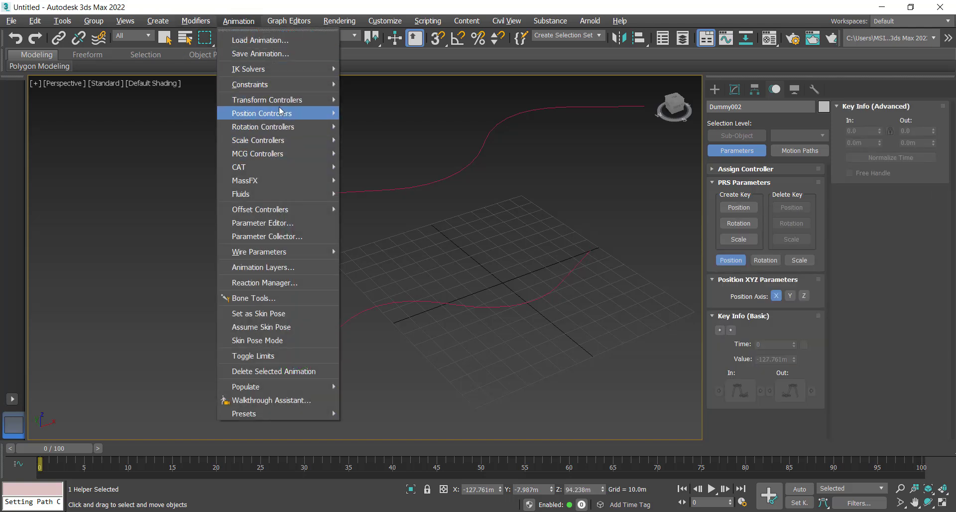
pyautogui.moveTo(286, 85)
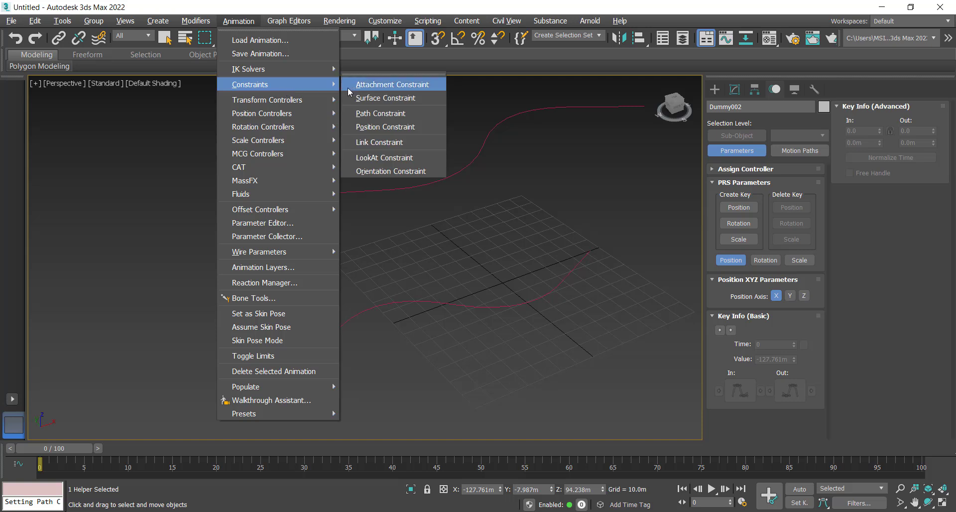
pyautogui.click(371, 113)
pyautogui.click(370, 191)
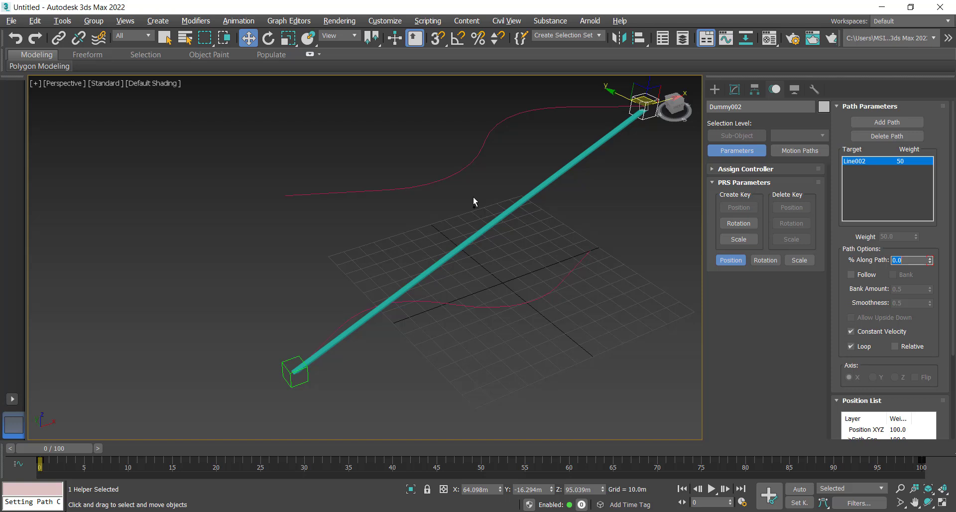
# - Enter vertex editing on the upper curve and turn on the display of its vertex numbers
pyautogui.click(462, 174)
pyautogui.click(736, 89)
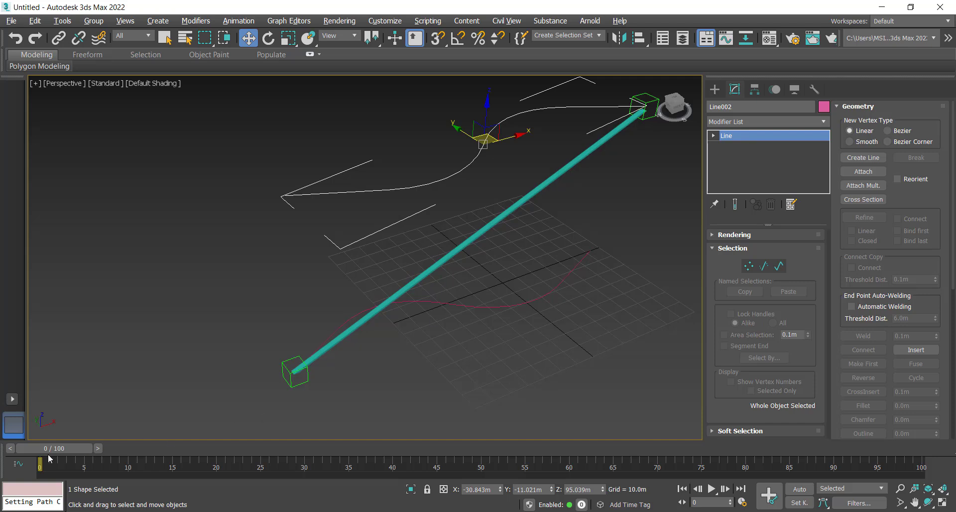
pyautogui.moveTo(49, 451)
pyautogui.mouseDown()
pyautogui.moveTo(328, 454)
pyautogui.moveTo(35, 453)
pyautogui.mouseUp()
pyautogui.press('w')
pyautogui.click(748, 266)
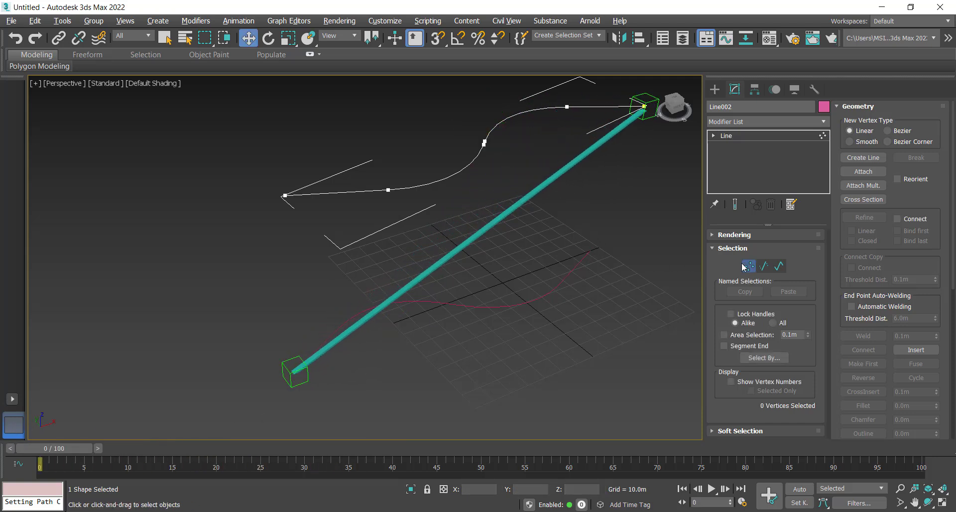
pyautogui.scroll(5, 556, 178)
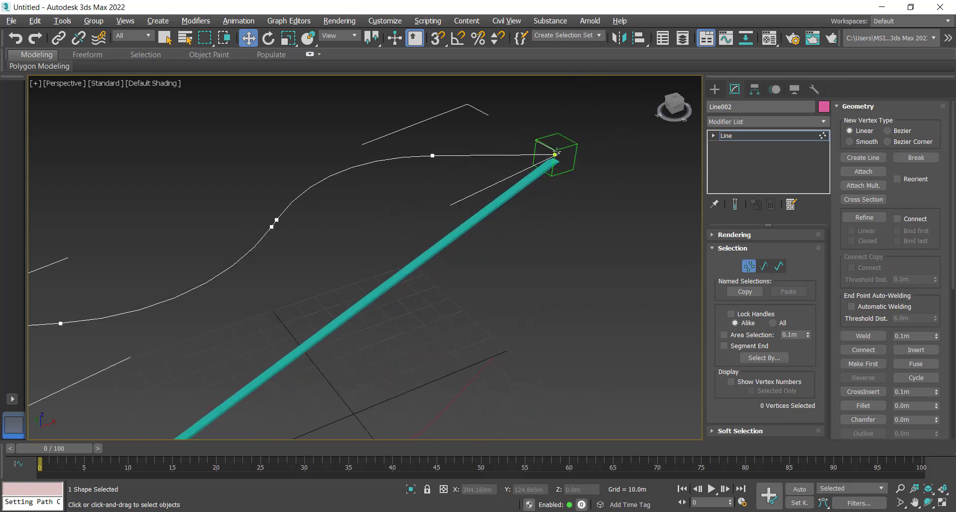
pyautogui.click(732, 383)
pyautogui.keyDown('alt'); pyautogui.moveTo(369, 256); pyautogui.dragTo(407, 304, button='middle'); pyautogui.keyUp('alt')
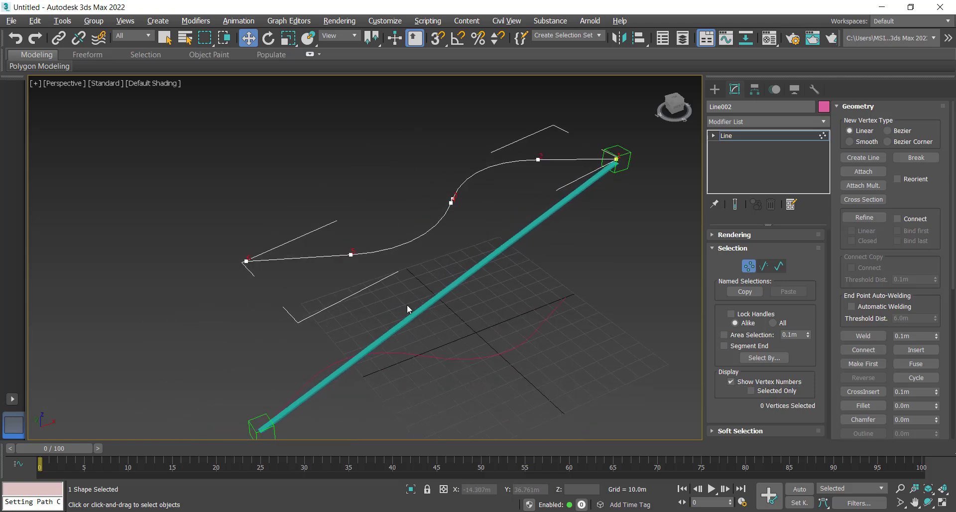
# - Make the upper curve's end vertex above the post's base its first vertex, and scrub the timeline to check the post's motion
pyautogui.moveTo(222, 237); pyautogui.dragTo(261, 282)
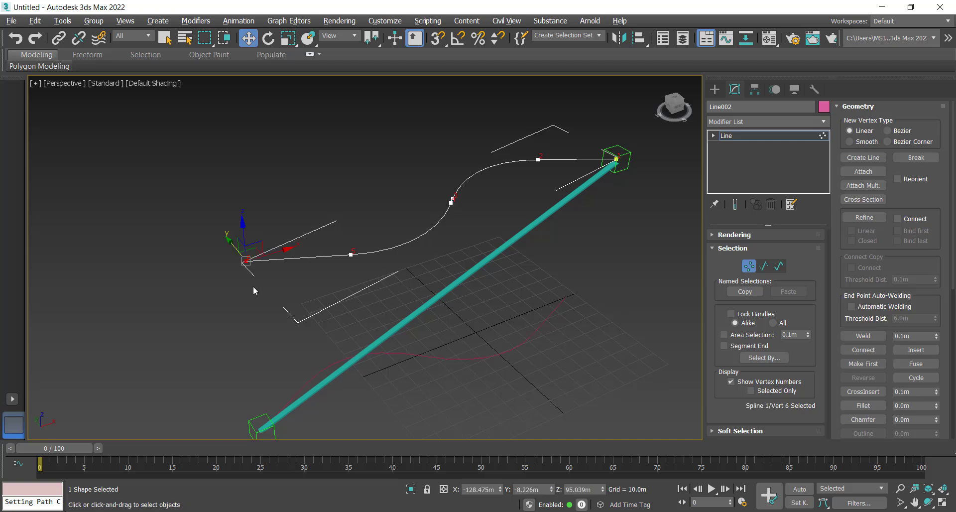
pyautogui.click(854, 369)
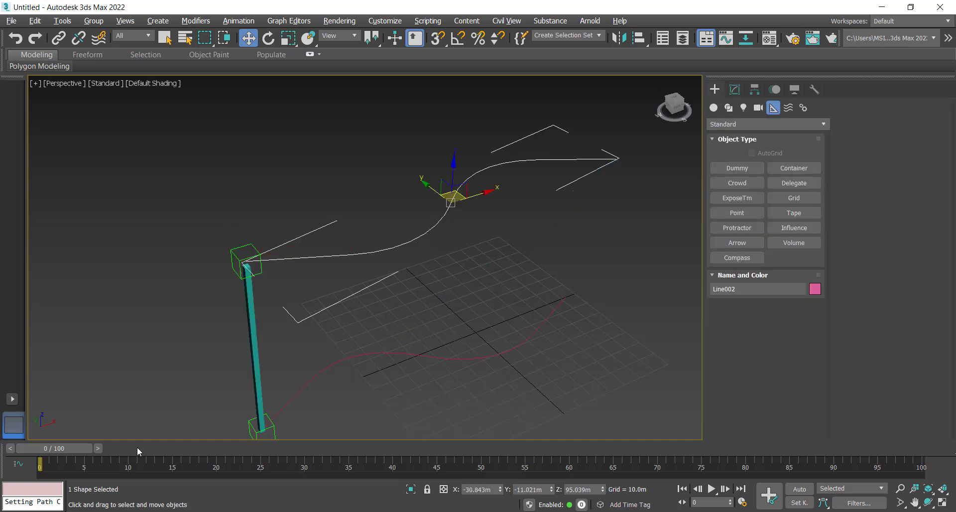
pyautogui.moveTo(65, 447); pyautogui.dragTo(18, 399)
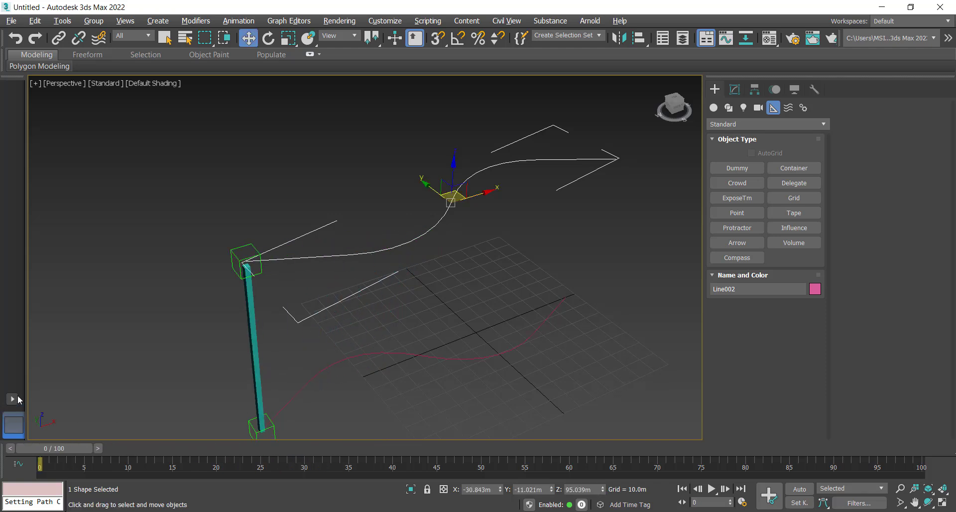
# - Snapshot the box post over the range 0 to 100 with 100 mesh copies, deselect it and inspect the resulting wall
pyautogui.click(250, 328)
pyautogui.moveTo(297, 333); pyautogui.dragTo(234, 240, button='middle')
pyautogui.click(63, 21)
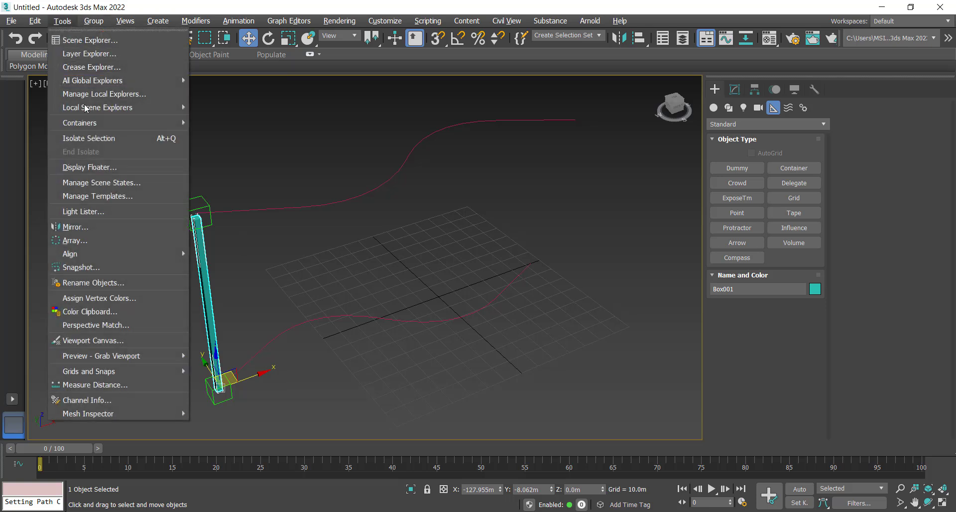
pyautogui.click(114, 270)
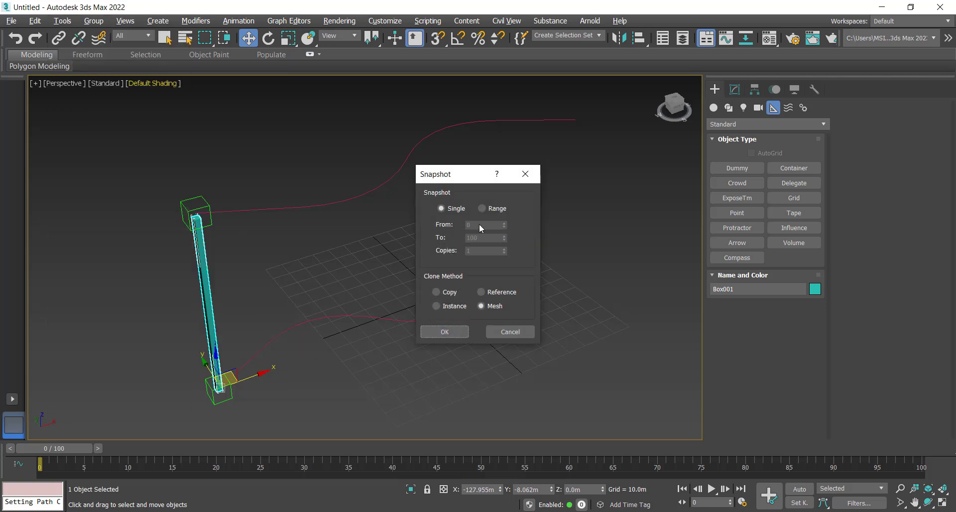
pyautogui.click(490, 210)
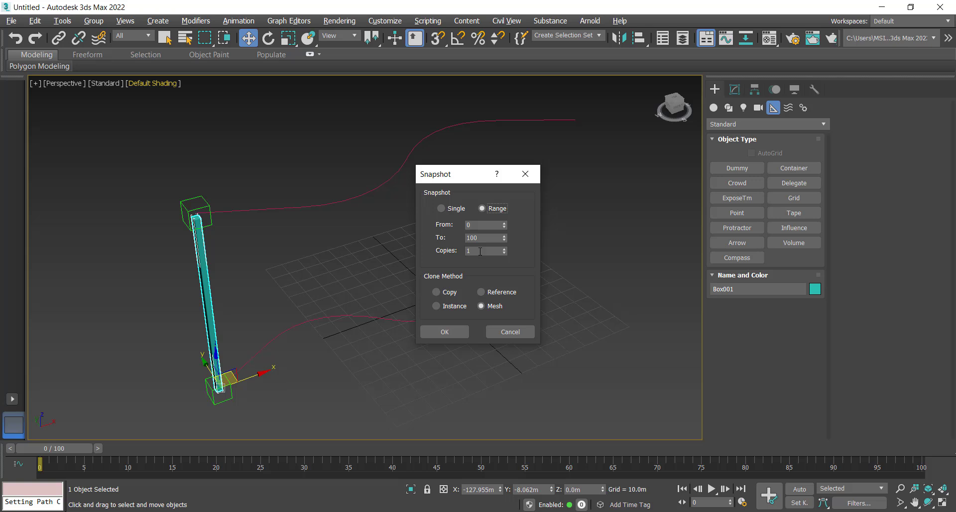
pyautogui.click(480, 251)
pyautogui.click(444, 331)
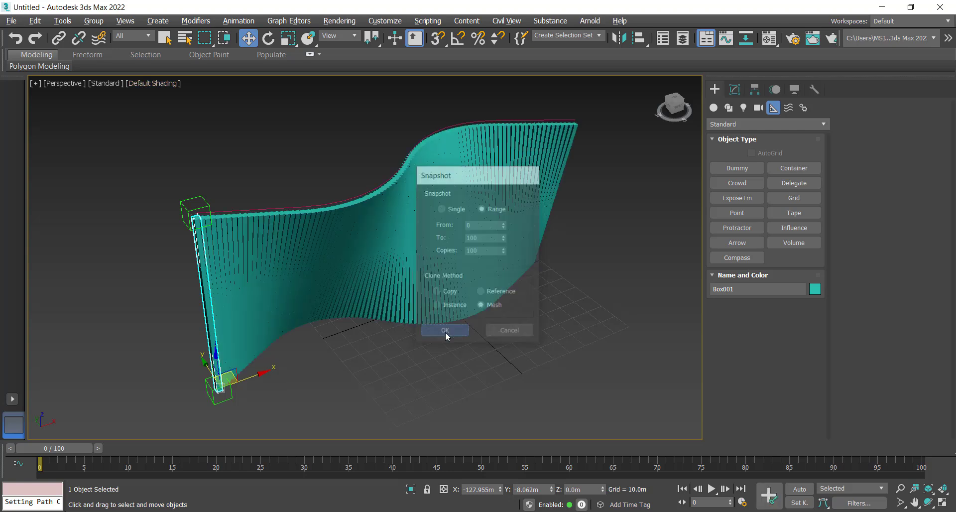
pyautogui.click(477, 363)
pyautogui.moveTo(469, 336)
pyautogui.mouseDown(button='middle')
pyautogui.moveTo(477, 368)
pyautogui.moveTo(476, 348)
pyautogui.mouseUp(button='middle')
pyautogui.scroll(4, 482, 317)
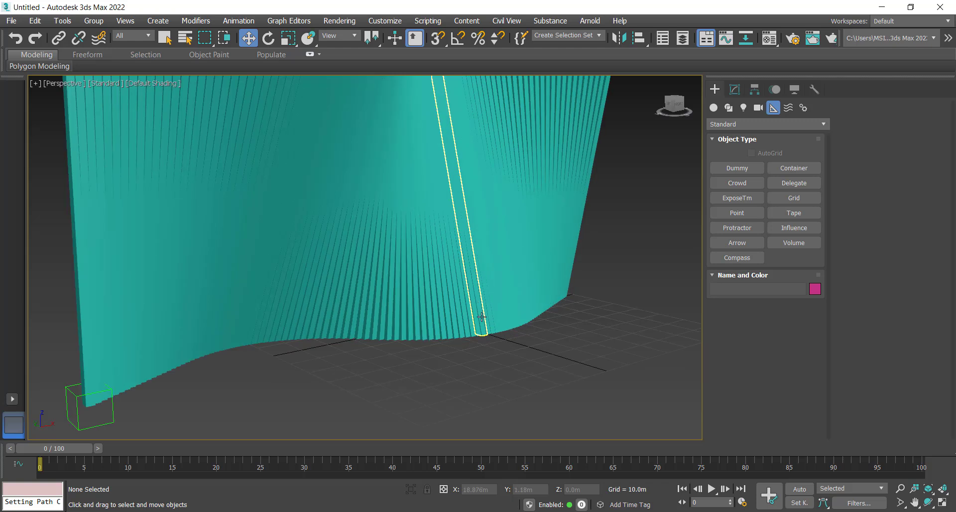
pyautogui.moveTo(481, 317); pyautogui.dragTo(490, 377, button='middle')
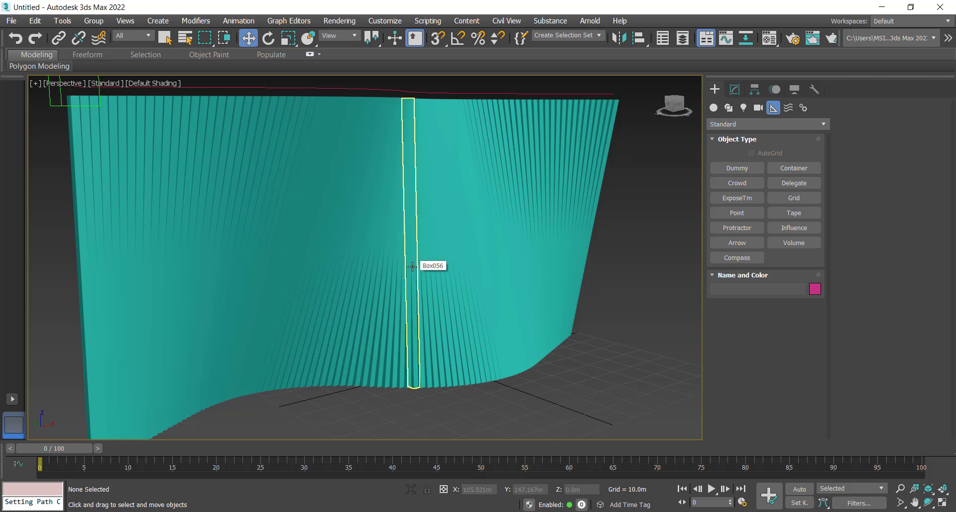
pyautogui.scroll(-3, 412, 267)
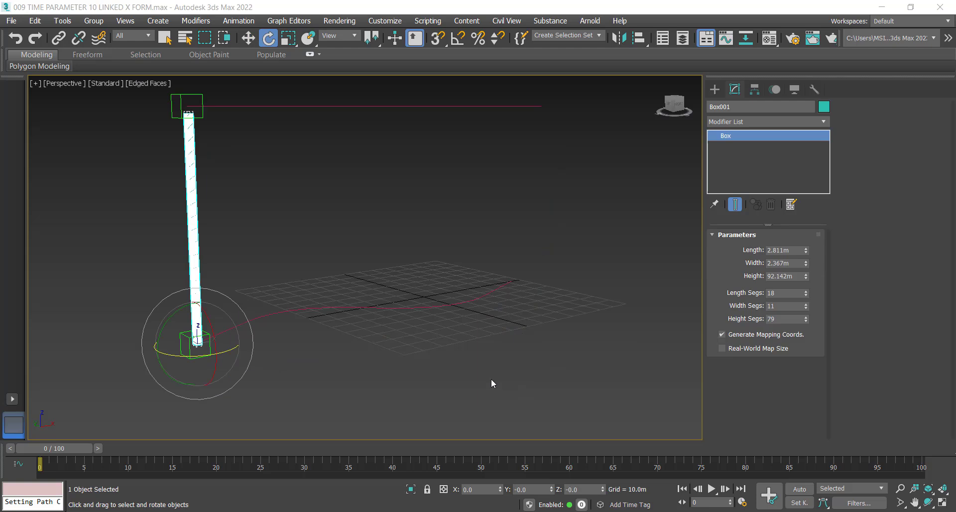
# - Add an Edit Poly modifier to the segmented box and select its bottom row of vertices in the front view
pyautogui.moveTo(429, 343); pyautogui.dragTo(435, 356, button='middle')
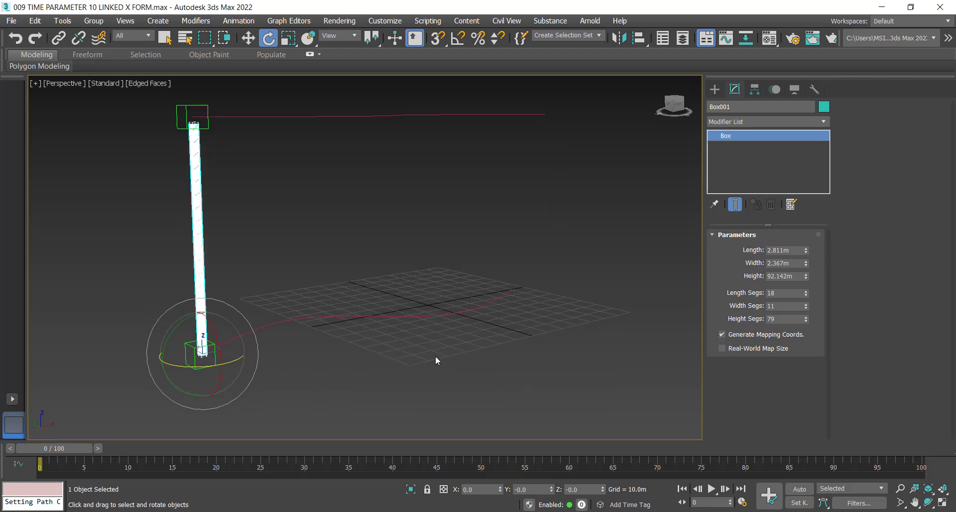
pyautogui.click(928, 503)
pyautogui.moveTo(412, 289); pyautogui.dragTo(174, 296)
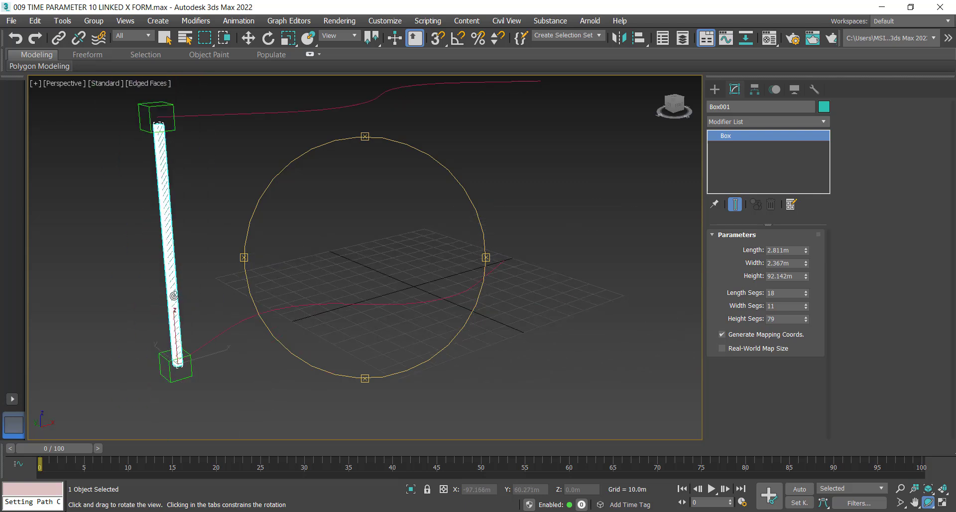
pyautogui.moveTo(348, 264); pyautogui.dragTo(352, 298)
pyautogui.press('e')
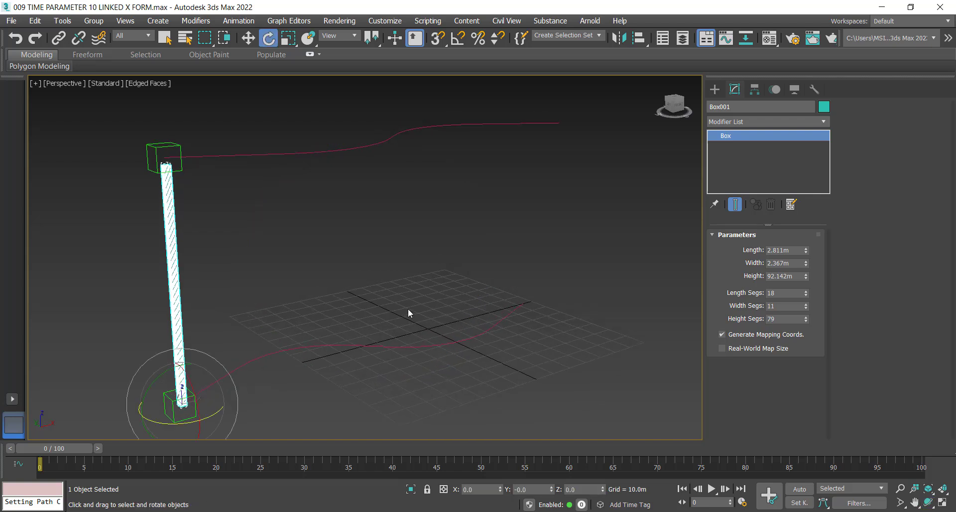
pyautogui.click(748, 123)
pyautogui.press('e')
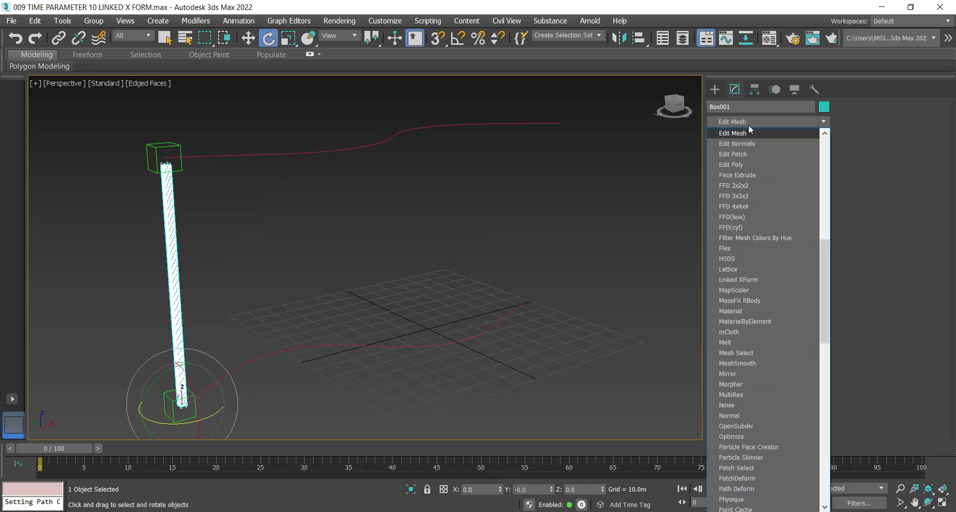
pyautogui.click(753, 166)
pyautogui.click(850, 123)
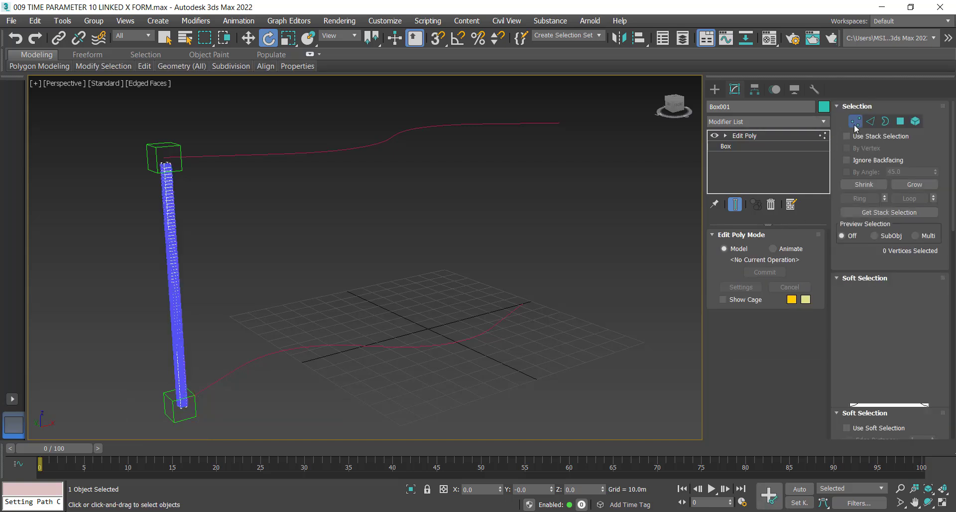
pyautogui.press('f')
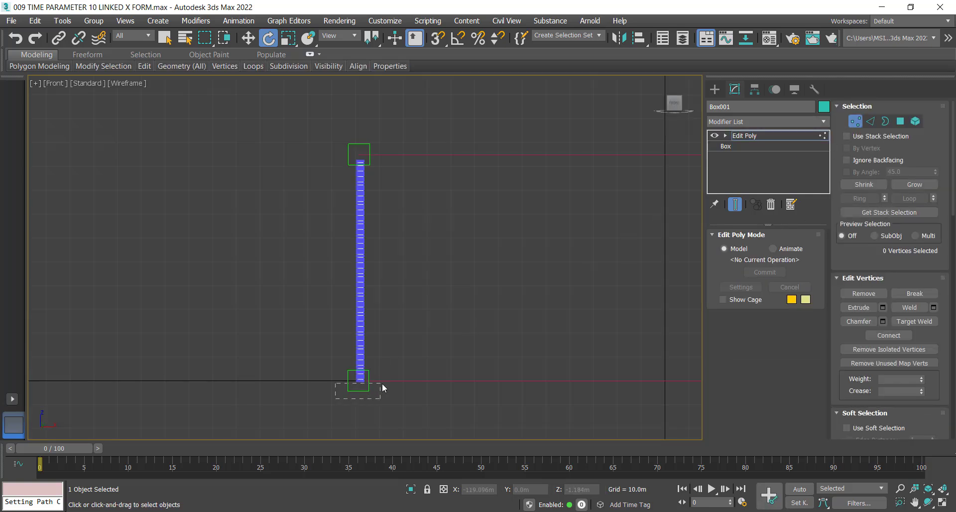
pyautogui.moveTo(388, 380); pyautogui.dragTo(388, 380)
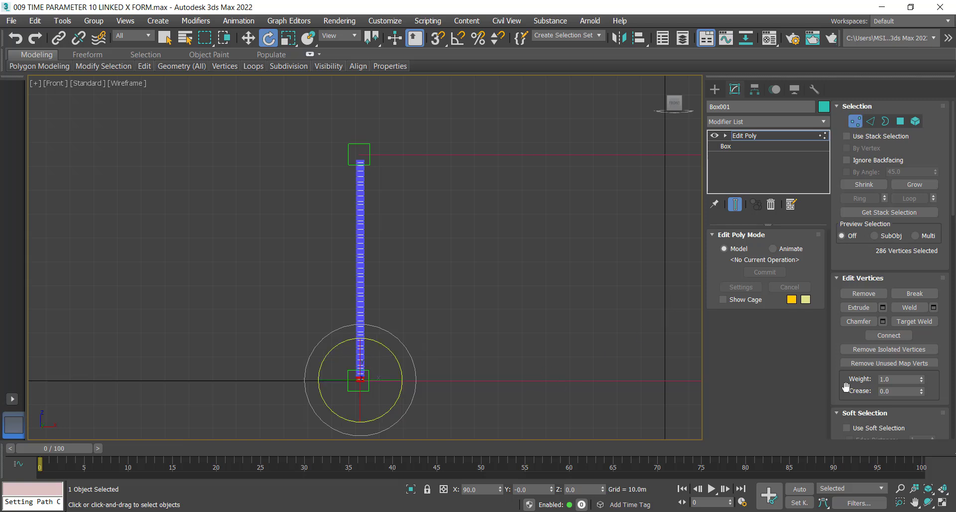
# - Enable soft selection for the bottom vertices and set its falloff to 49.4 m
pyautogui.click(847, 429)
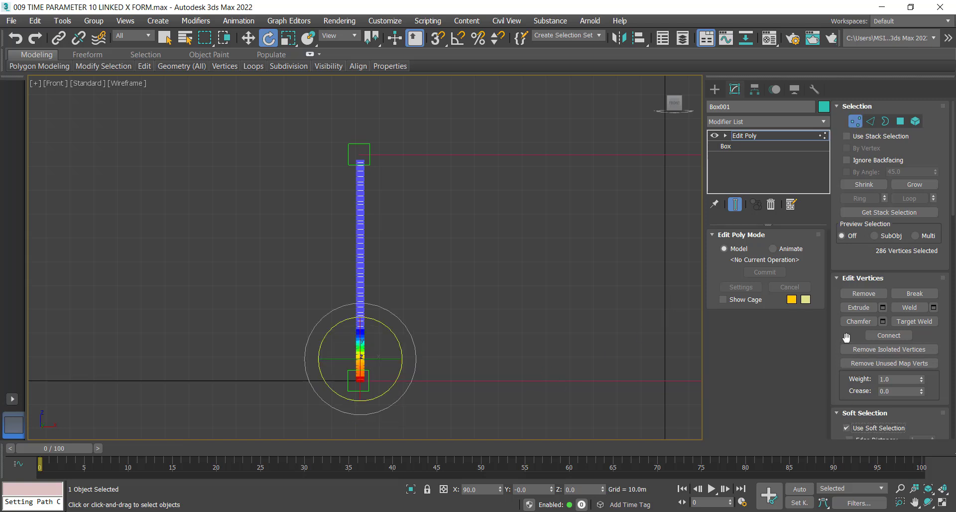
pyautogui.moveTo(846, 337); pyautogui.dragTo(854, 278)
pyautogui.moveTo(922, 408); pyautogui.dragTo(937, 333)
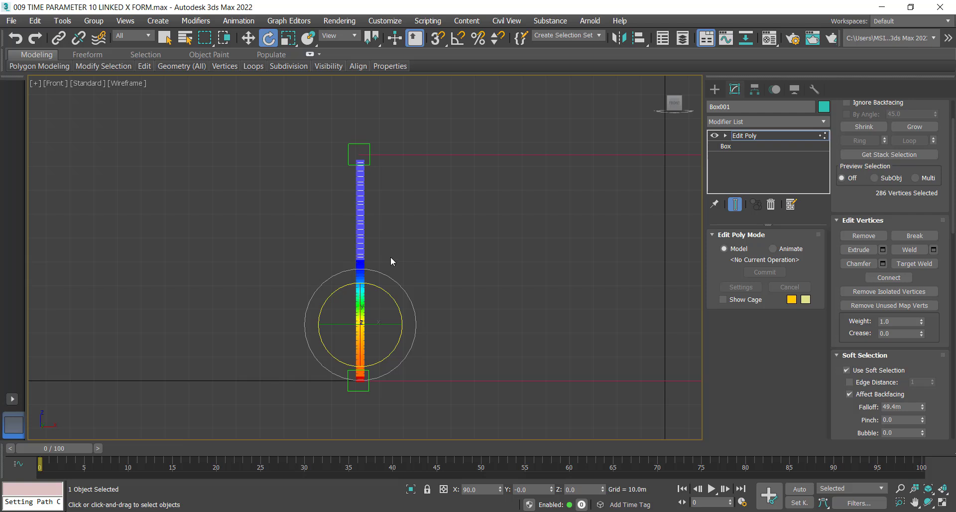
# - Apply a Linked XForm to the soft-selected bottom vertices, with the lower dummy as its control object
pyautogui.click(772, 121)
pyautogui.press('l')
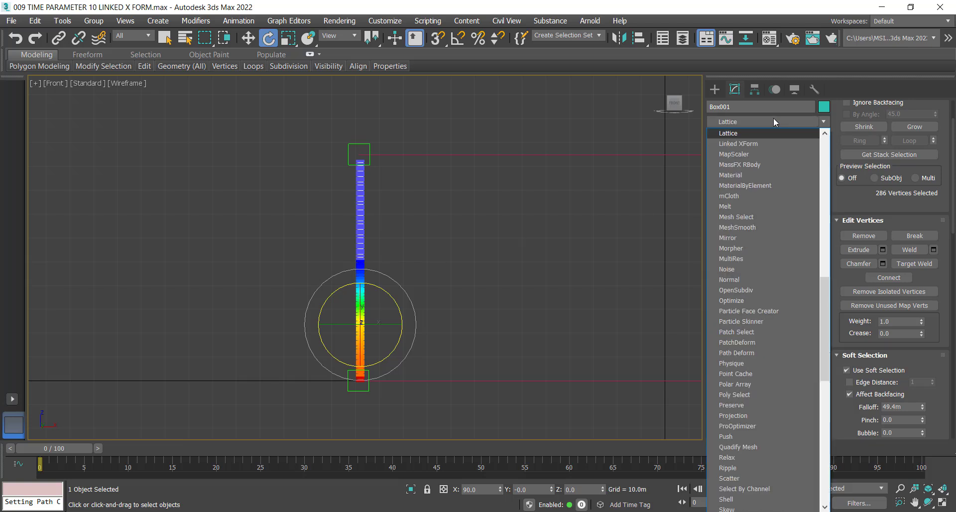
pyautogui.click(766, 143)
pyautogui.click(763, 282)
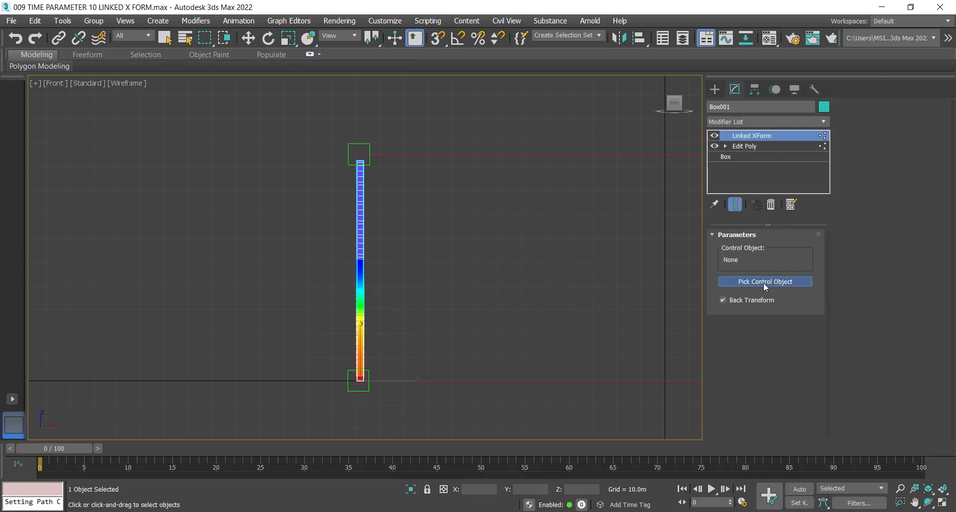
pyautogui.rightClick(368, 392)
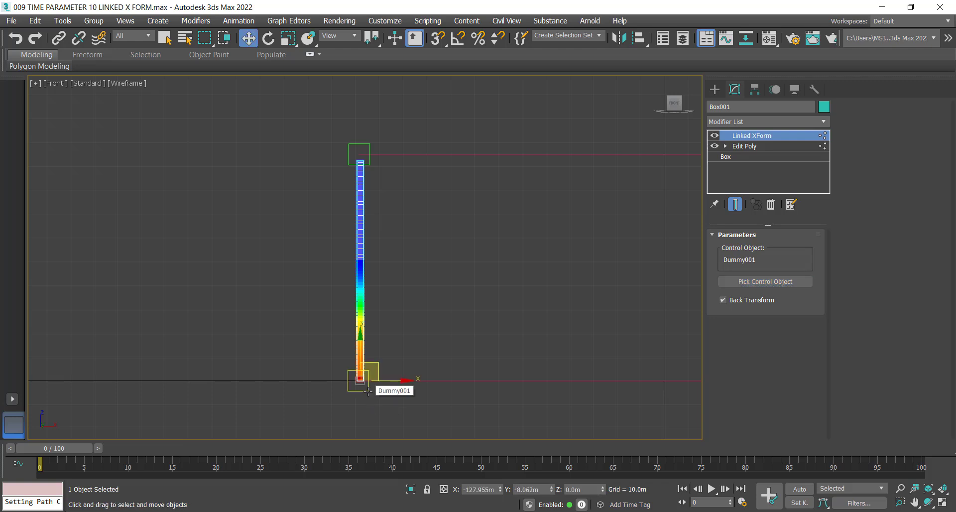
# - Add a second Edit Poly above the Linked XForm and select the box's top row of vertices
pyautogui.click(763, 122)
pyautogui.press('e')
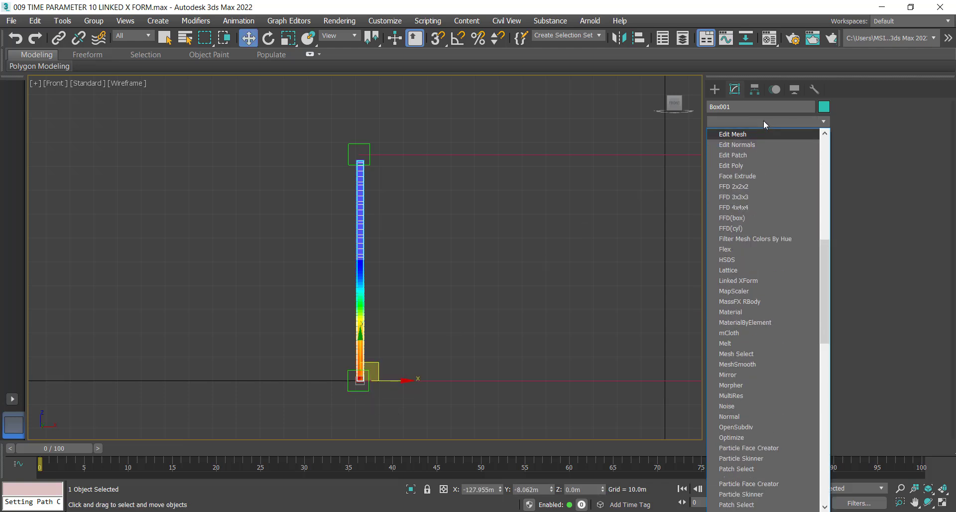
pyautogui.press('Escape')
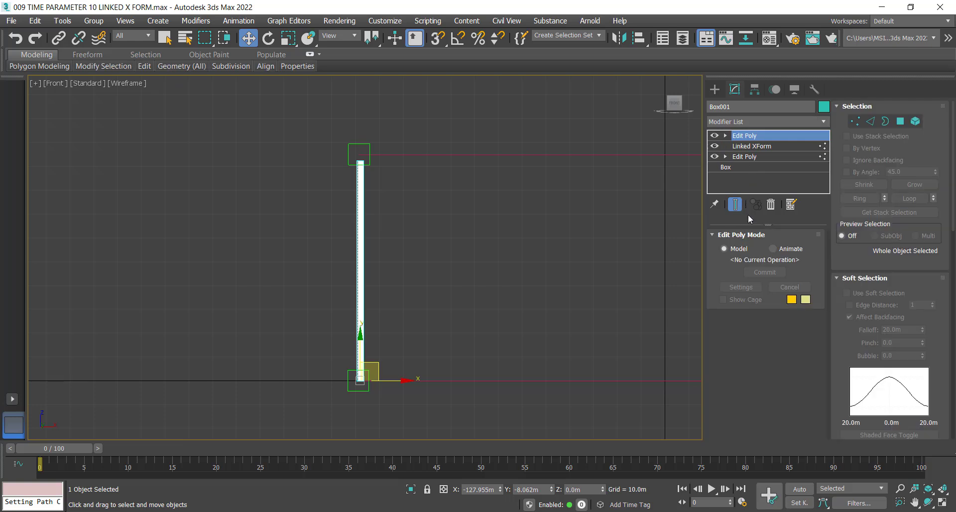
pyautogui.press('1')
pyautogui.moveTo(347, 159); pyautogui.dragTo(375, 163)
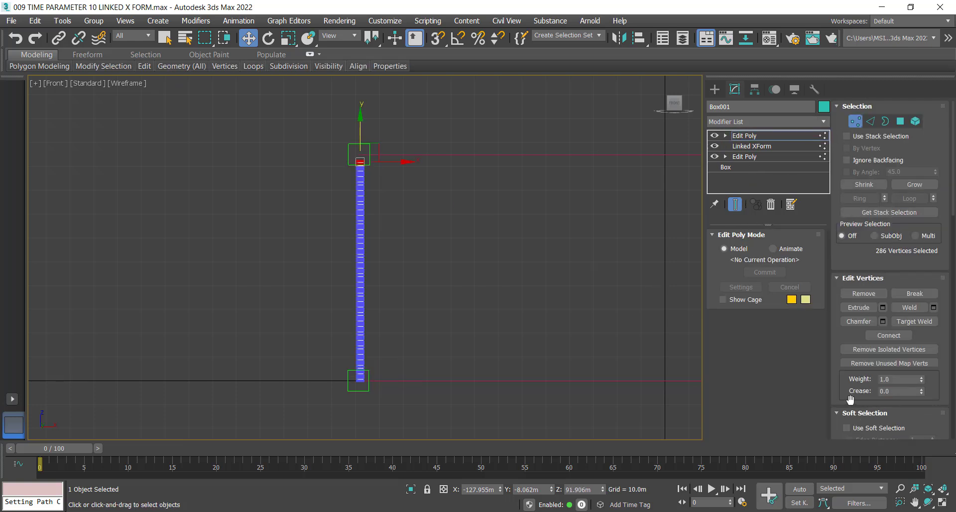
# - Enable soft selection for the top vertices and set its falloff to 56.0 m
pyautogui.click(846, 428)
pyautogui.moveTo(846, 336); pyautogui.dragTo(858, 280)
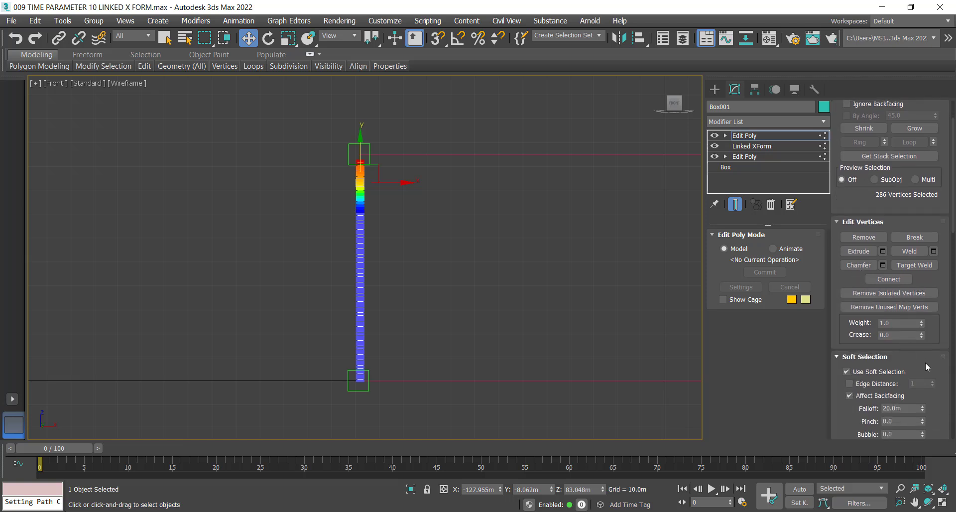
pyautogui.moveTo(922, 408); pyautogui.dragTo(939, 321)
# - Apply a Linked XForm to the soft-selected top vertices, with the upper dummy as its control object
pyautogui.click(793, 122)
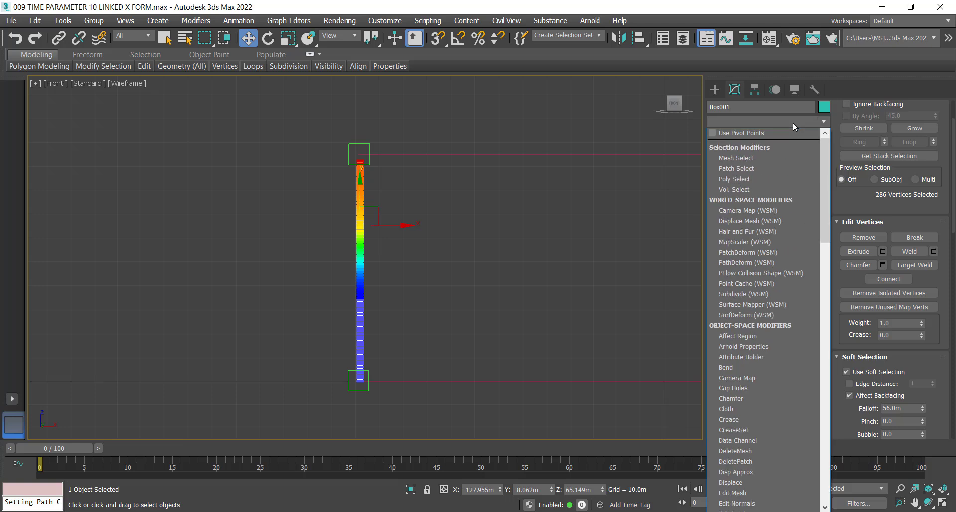
pyautogui.write('l')
pyautogui.click(752, 136)
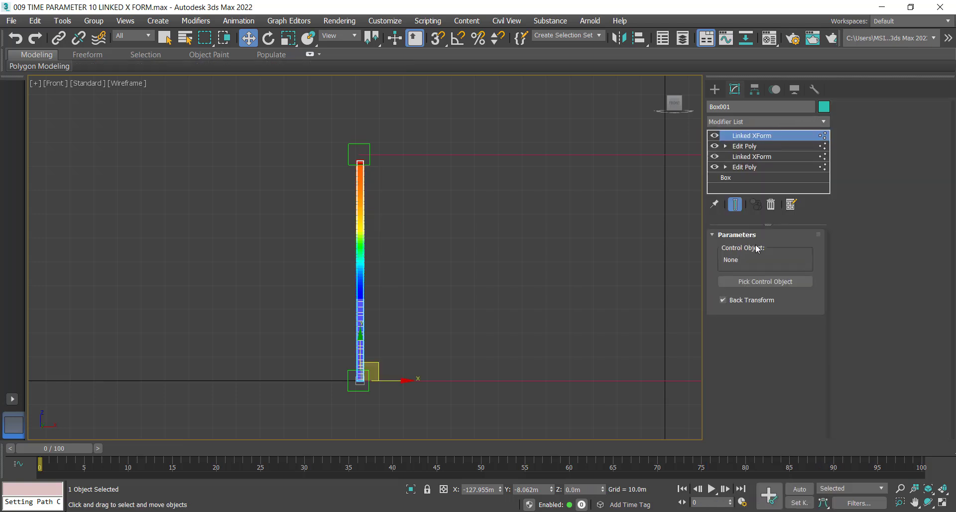
pyautogui.click(763, 282)
pyautogui.click(366, 145)
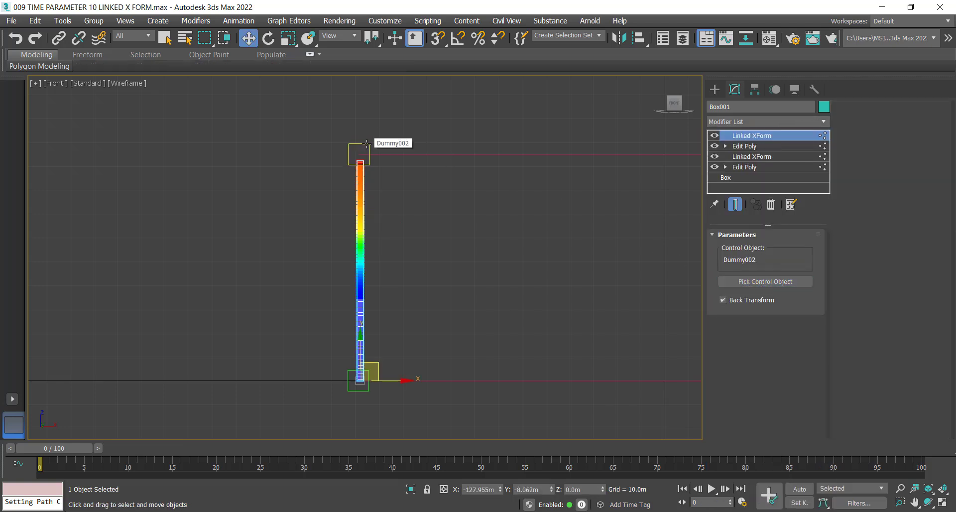
pyautogui.press('p')
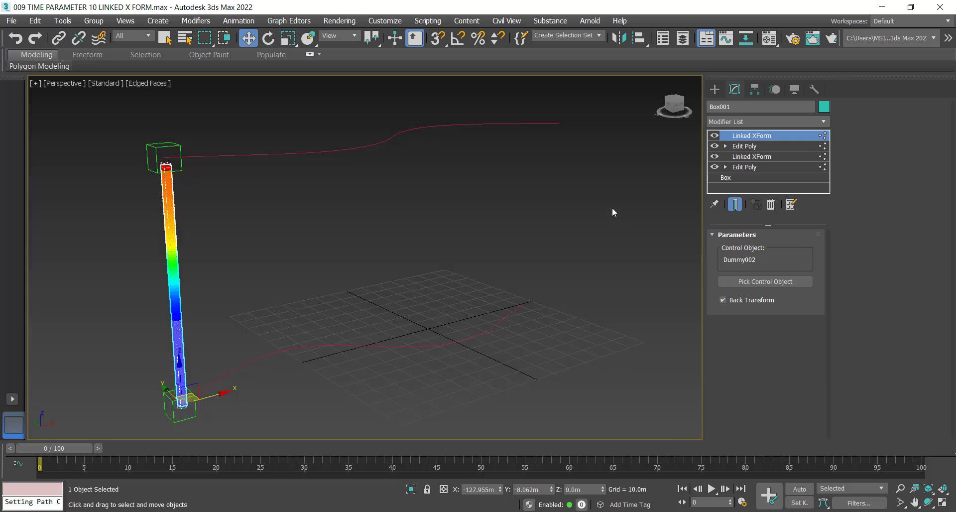
# - Go to frame 100 and set the bottom vertices' soft selection falloff to 98.306 m in the lower Edit Poly
pyautogui.moveTo(50, 449); pyautogui.dragTo(911, 441)
pyautogui.press('w')
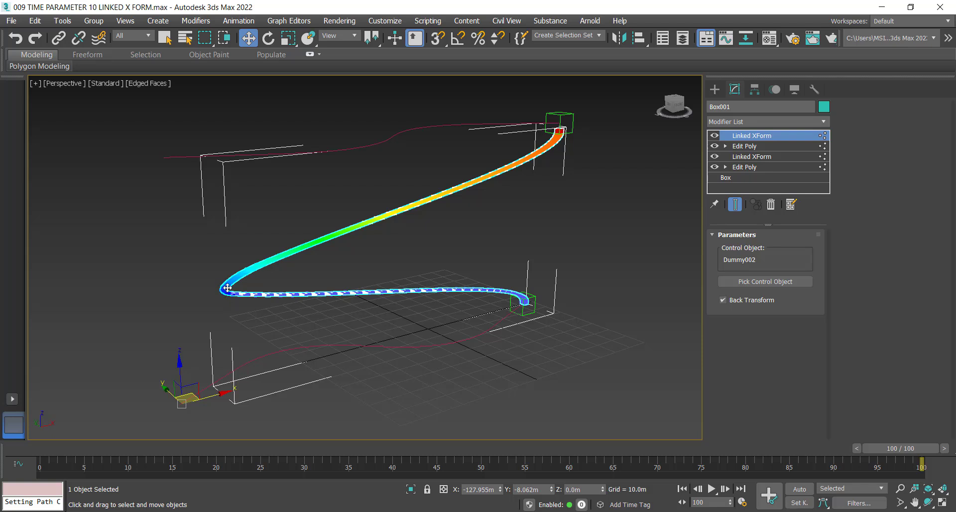
pyautogui.click(749, 167)
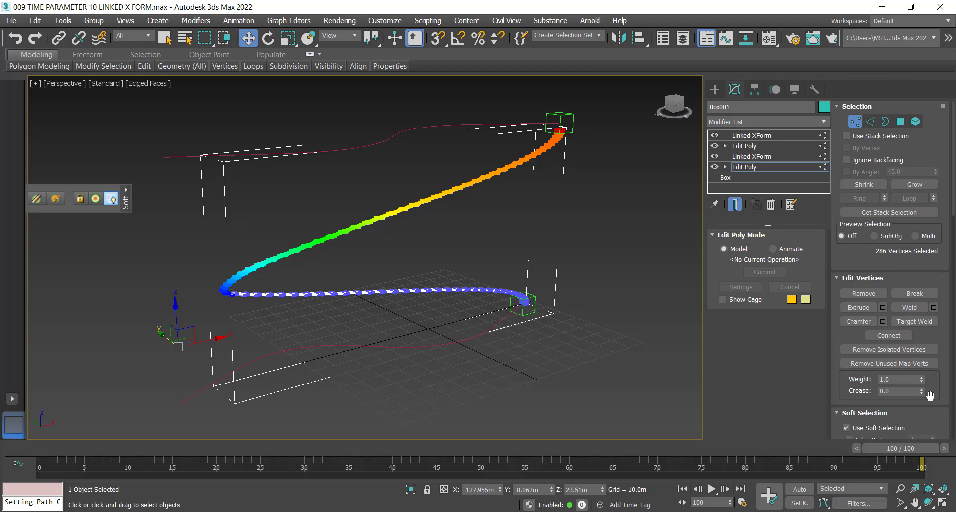
pyautogui.moveTo(933, 401); pyautogui.dragTo(943, 309)
pyautogui.moveTo(922, 369); pyautogui.dragTo(930, 321)
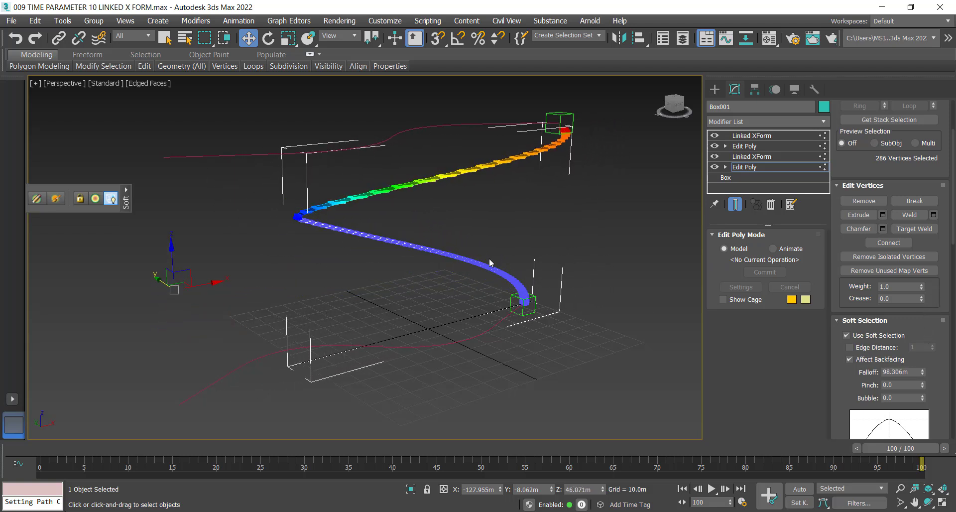
# - Set the soft selection falloff to 218.4 m in the upper Edit Poly, keeping the top row of vertices selected
pyautogui.click(746, 145)
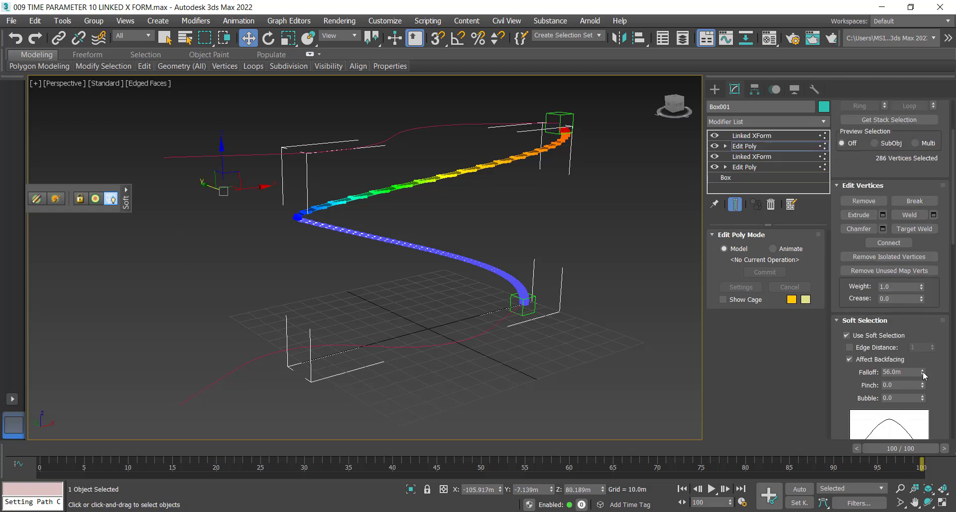
pyautogui.moveTo(922, 371); pyautogui.dragTo(916, 227)
pyautogui.click(610, 225)
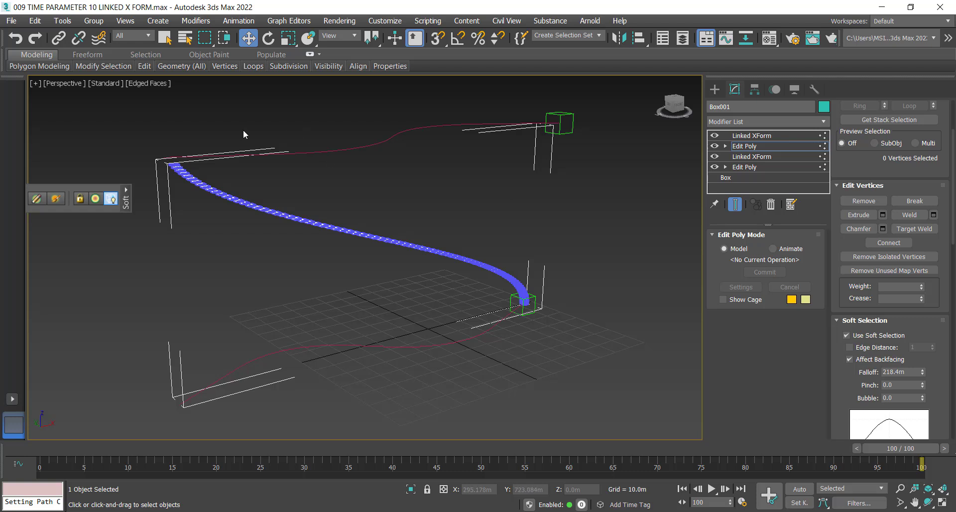
pyautogui.moveTo(152, 149); pyautogui.dragTo(199, 167)
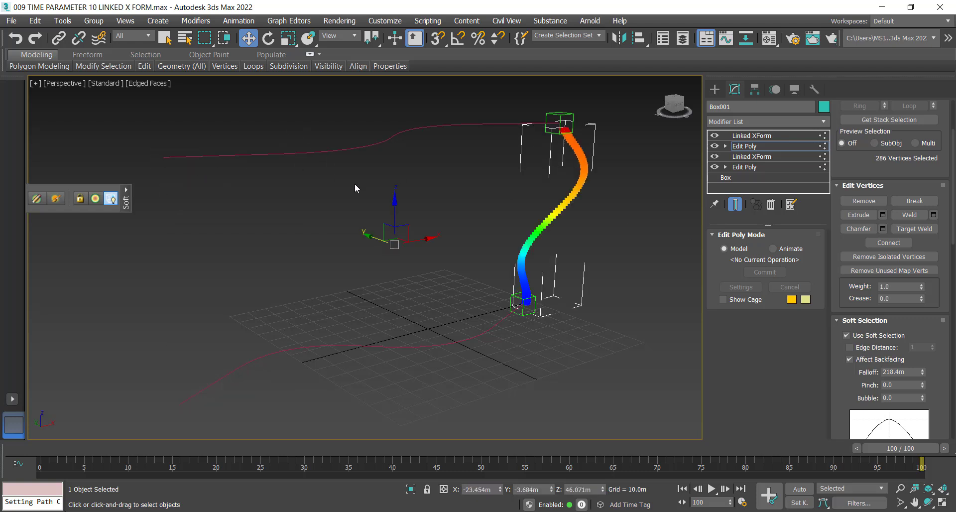
pyautogui.click(751, 136)
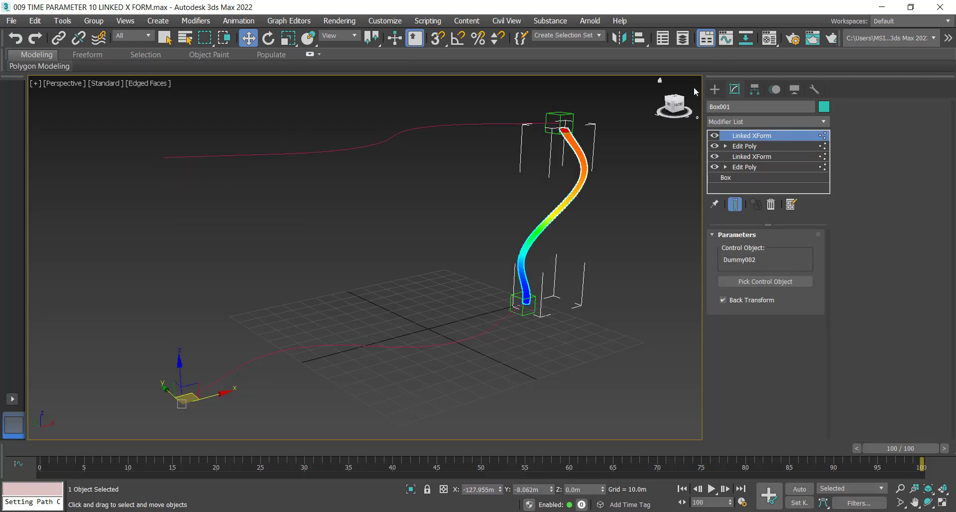
pyautogui.click(645, 243)
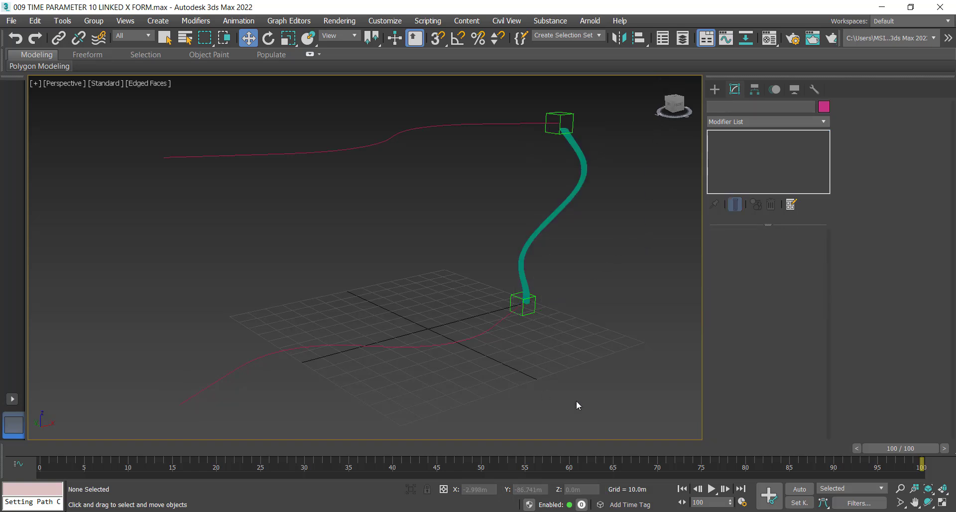
# - Turn on Auto Key at frame 100 and rotate both dummies about the vertical axis, the lower one by about 27 degrees
pyautogui.moveTo(899, 449); pyautogui.dragTo(909, 380)
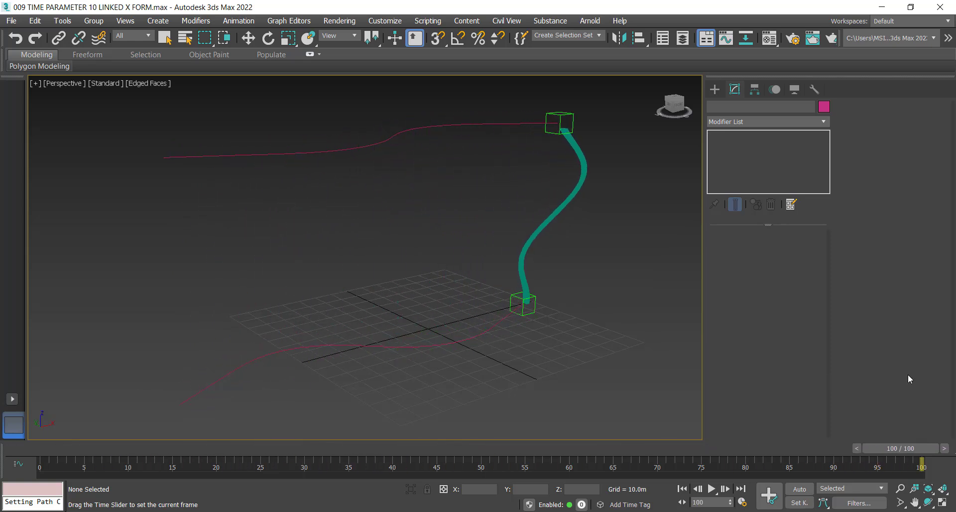
pyautogui.press('w')
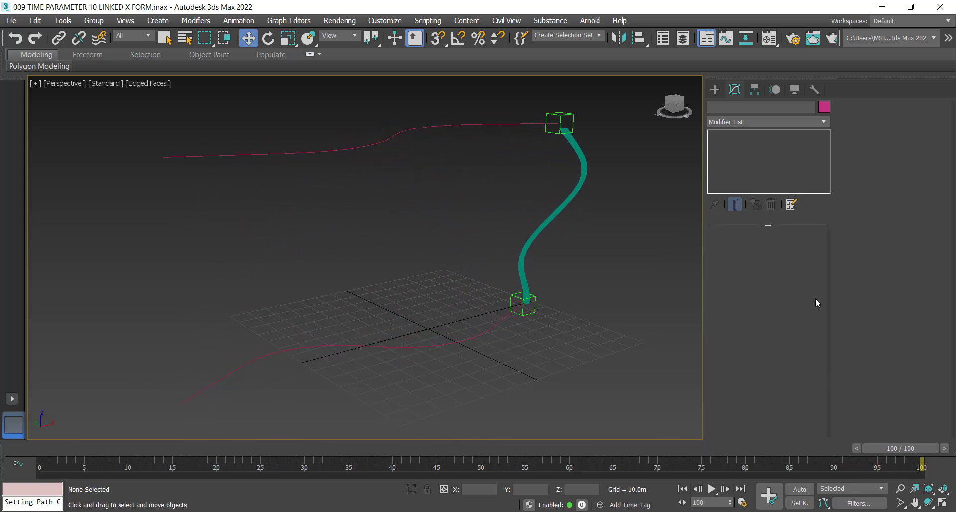
pyautogui.click(559, 113)
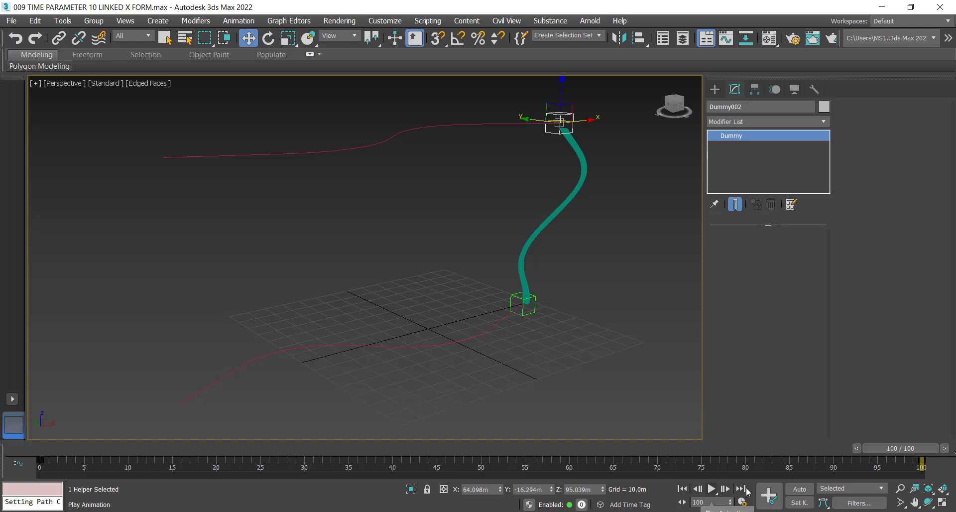
pyautogui.click(797, 490)
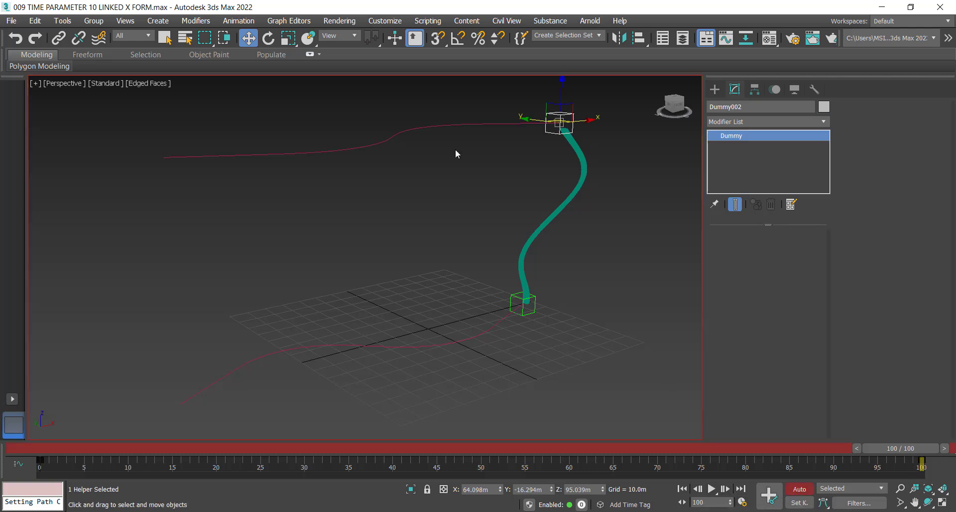
pyautogui.click(269, 40)
pyautogui.moveTo(559, 129); pyautogui.dragTo(593, 132)
pyautogui.click(524, 313)
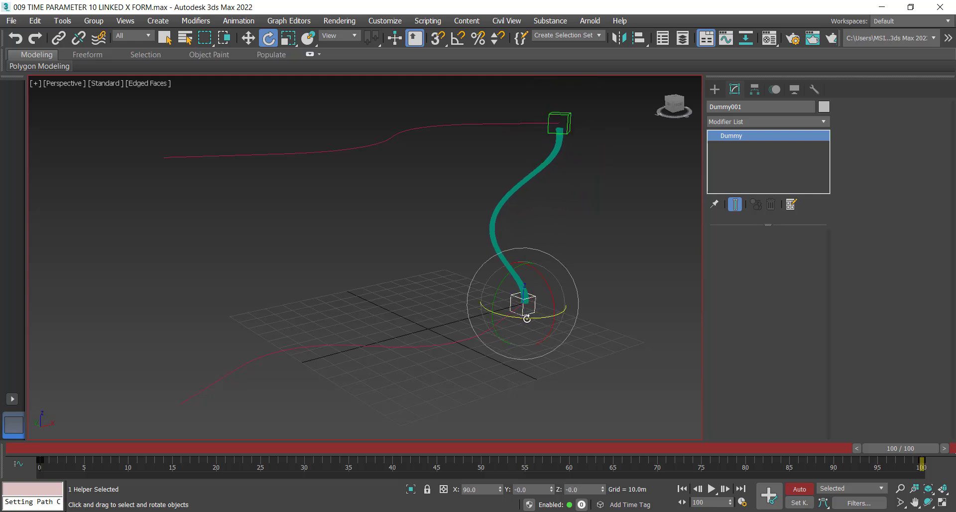
pyautogui.moveTo(527, 318); pyautogui.dragTo(550, 319)
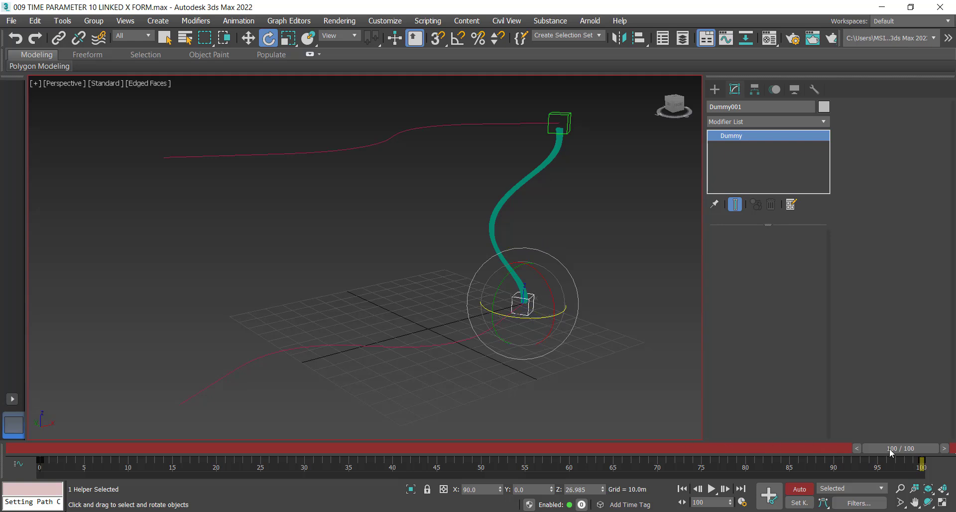
# - Return to frame 0 and rotate the lower dummy about its vertical axis
pyautogui.moveTo(891, 450); pyautogui.dragTo(16, 377)
pyautogui.press('e')
pyautogui.moveTo(177, 427); pyautogui.dragTo(135, 425)
# - Scale the lower dummy non-uniformly at frame 0 to about 436% along Y, and check the post at frame 100
pyautogui.click(288, 45)
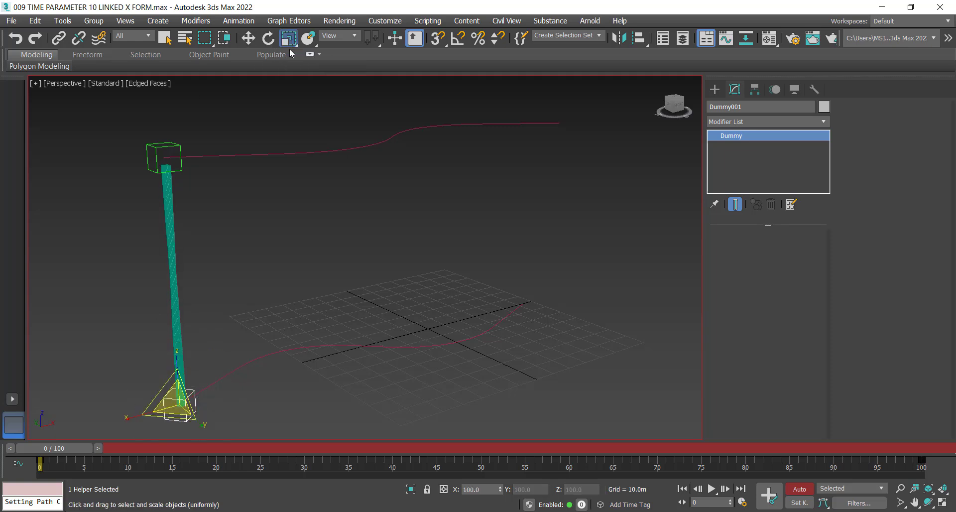
pyautogui.moveTo(271, 337); pyautogui.dragTo(269, 315, button='middle')
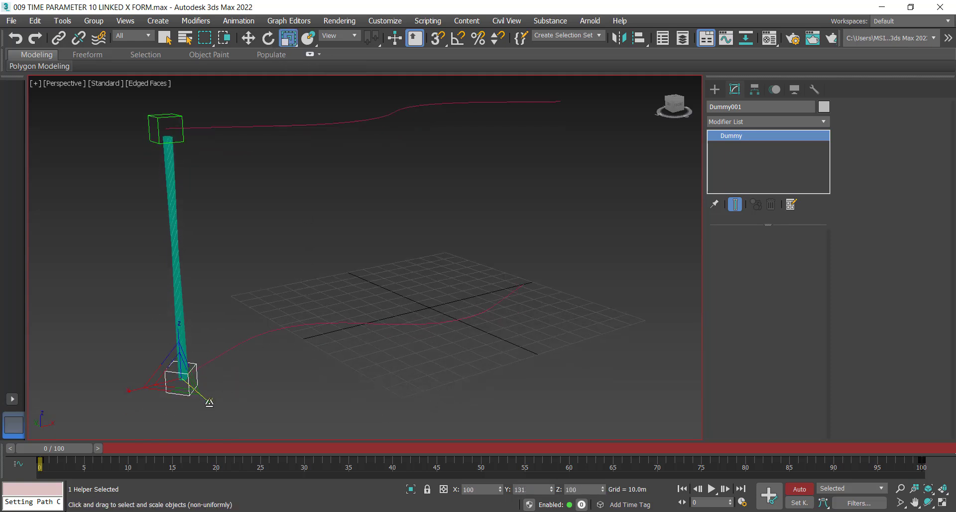
pyautogui.moveTo(207, 399); pyautogui.dragTo(272, 444)
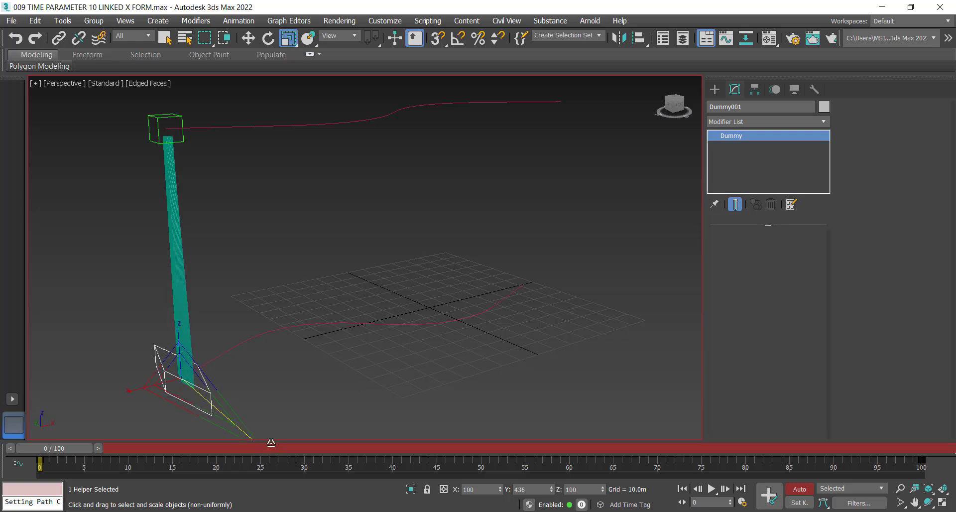
pyautogui.moveTo(82, 444); pyautogui.dragTo(950, 383)
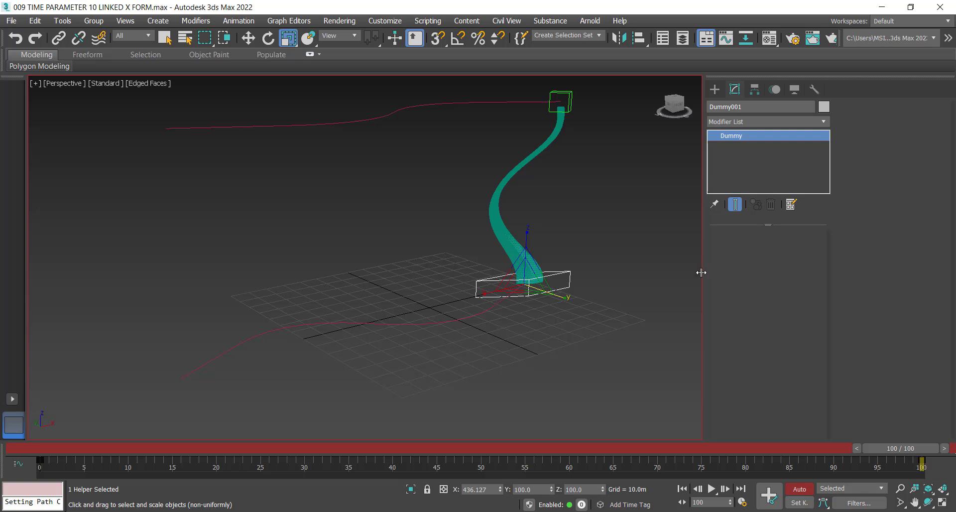
pyautogui.press('r')
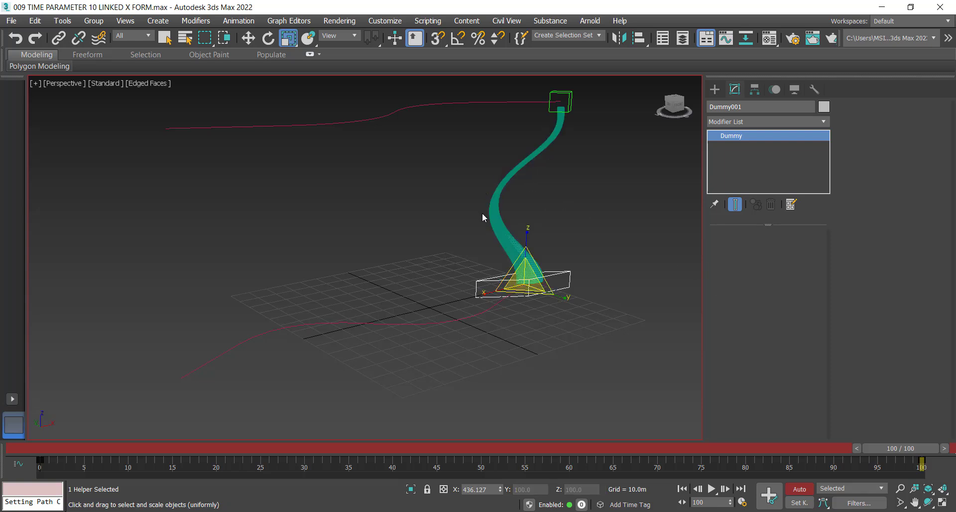
# - Snapshot the deformed post over frames 0 to 100 with 100 copies, using the Mesh clone method
pyautogui.click(404, 201)
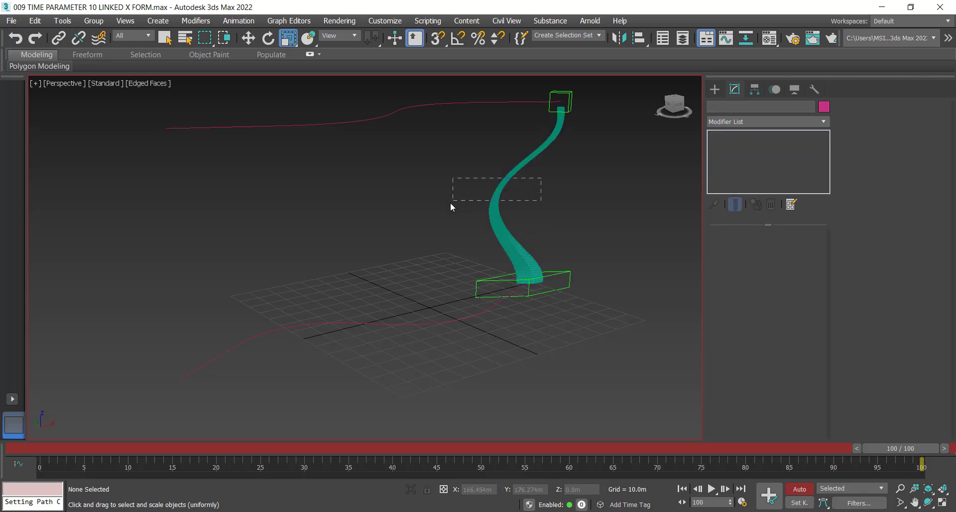
pyautogui.moveTo(451, 202); pyautogui.dragTo(448, 199)
pyautogui.click(60, 21)
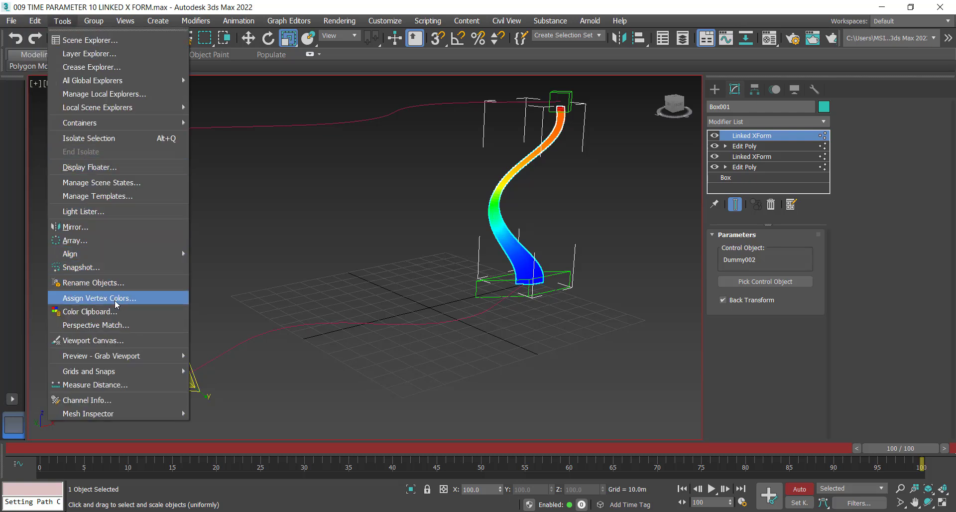
pyautogui.moveTo(122, 357)
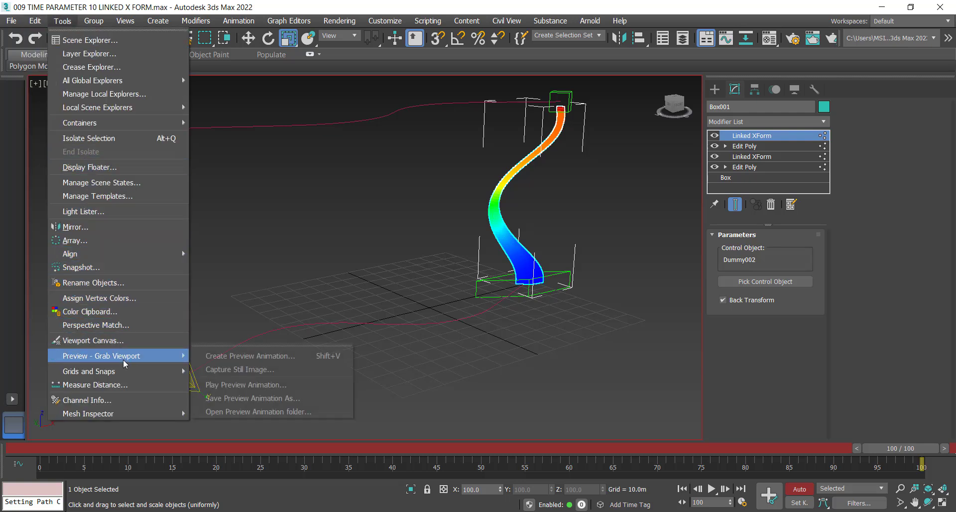
pyautogui.click(136, 267)
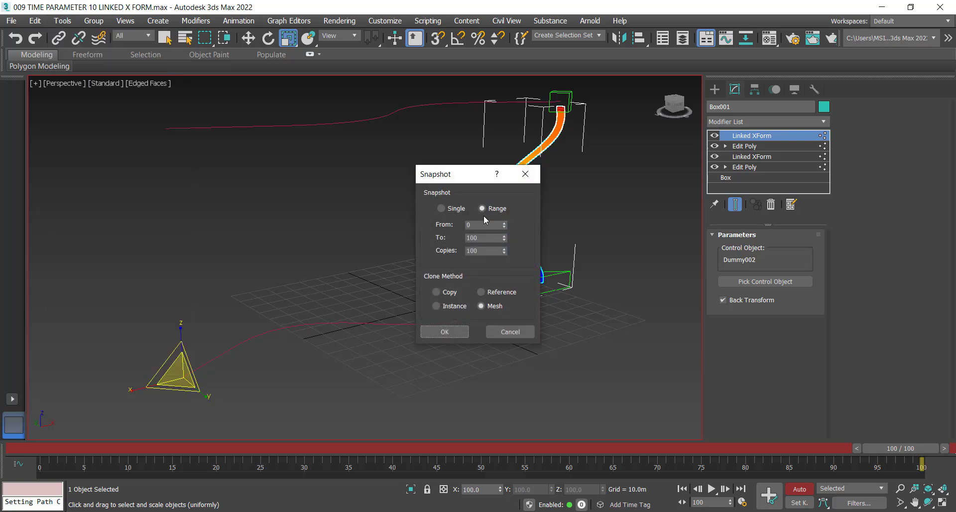
pyautogui.click(458, 332)
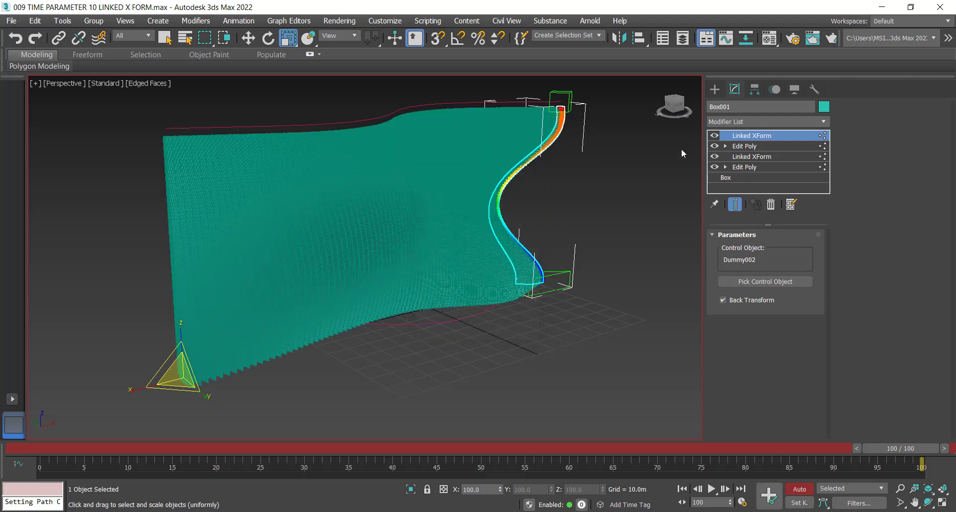
# - Deselect everything and turn off edged faces in the perspective view to inspect the snapshot surface
pyautogui.click(714, 90)
pyautogui.click(607, 215)
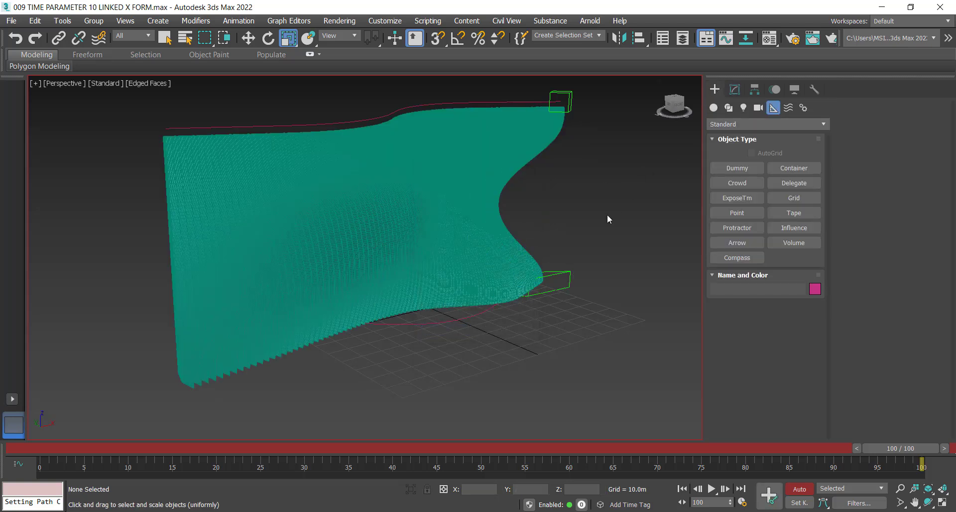
pyautogui.moveTo(527, 236)
pyautogui.keyDown('alt'); pyautogui.mouseDown(button='middle')
pyautogui.moveTo(487, 243)
pyautogui.moveTo(437, 230)
pyautogui.moveTo(457, 248)
pyautogui.moveTo(533, 246)
pyautogui.moveTo(473, 271)
pyautogui.moveTo(489, 324)
pyautogui.moveTo(484, 302)
pyautogui.mouseUp(button='middle'); pyautogui.keyUp('alt')
pyautogui.press('F4')
pyautogui.scroll(4, 482, 291)
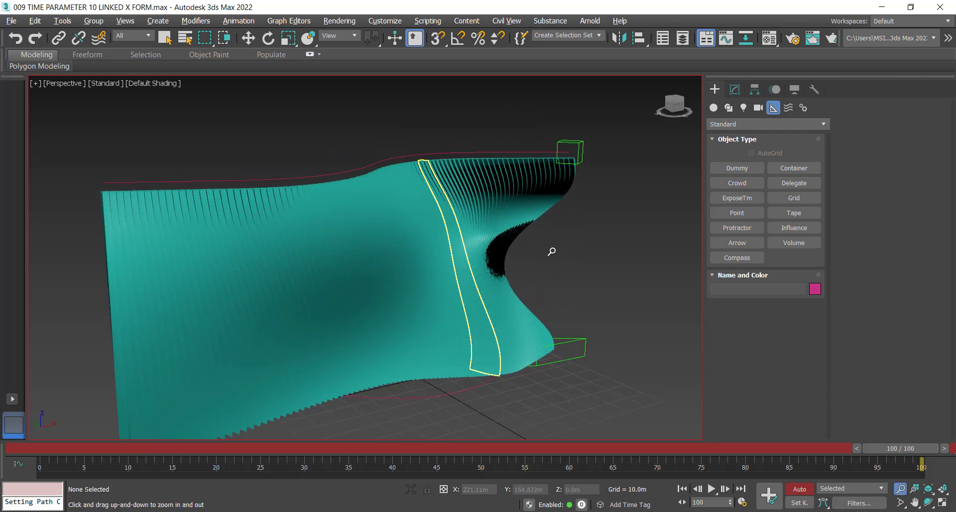
pyautogui.moveTo(572, 256); pyautogui.dragTo(613, 228, button='middle')
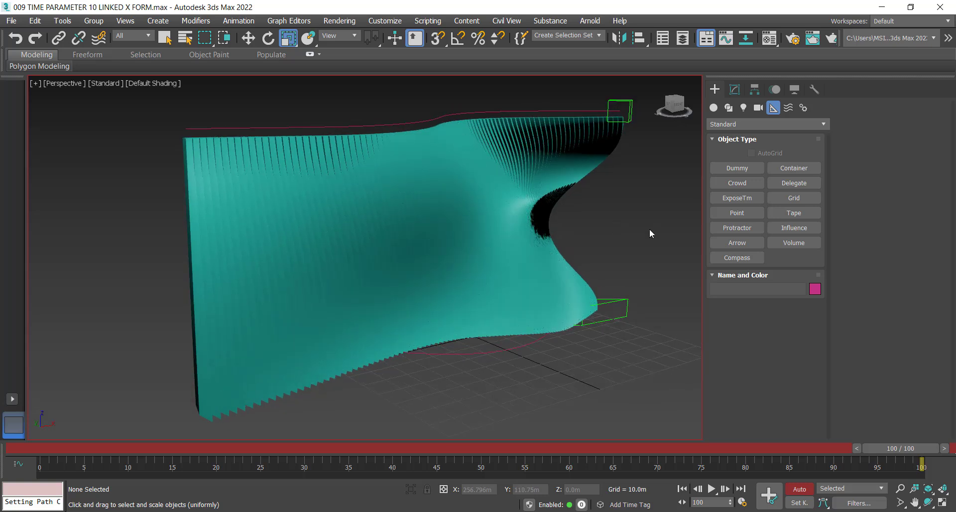